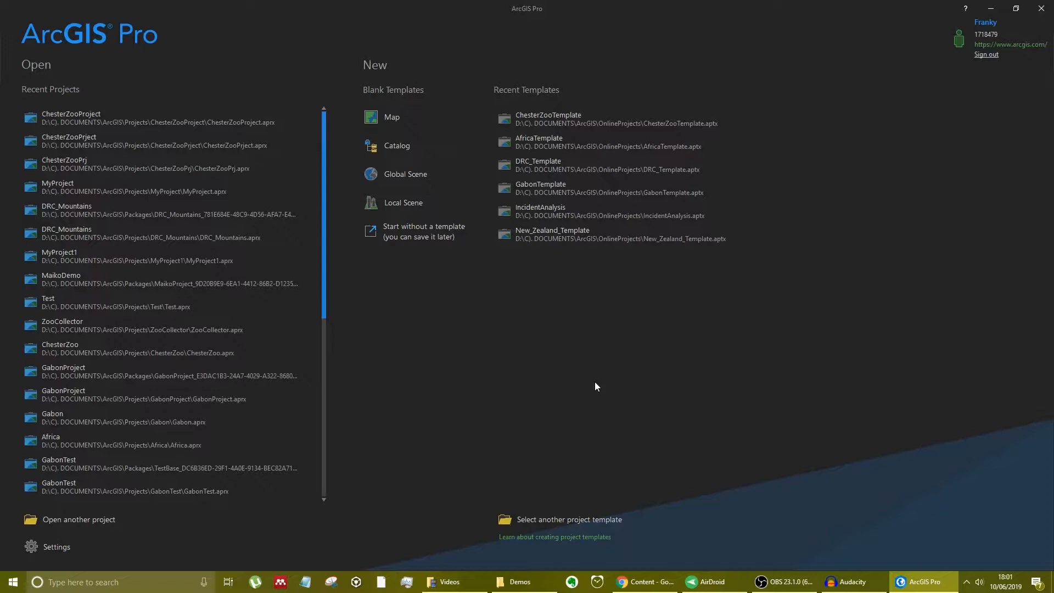
Create a new project named MaikoCT from the AfricaTemplate project template in the portal's Africa folder
{"action": "left_click", "coordinate": [580, 520]}
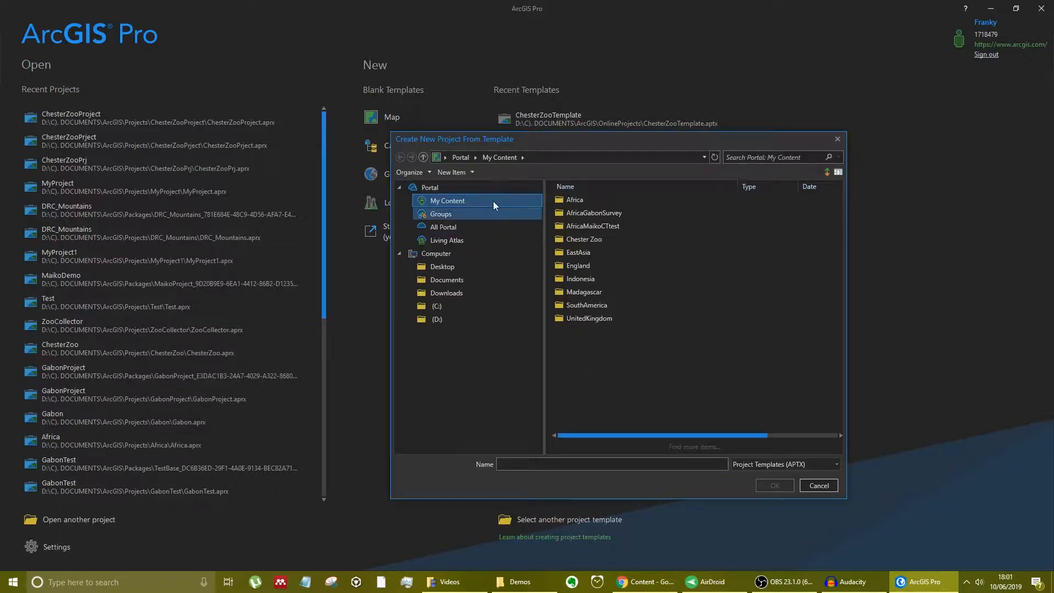
{"action": "double_click", "coordinate": [585, 201]}
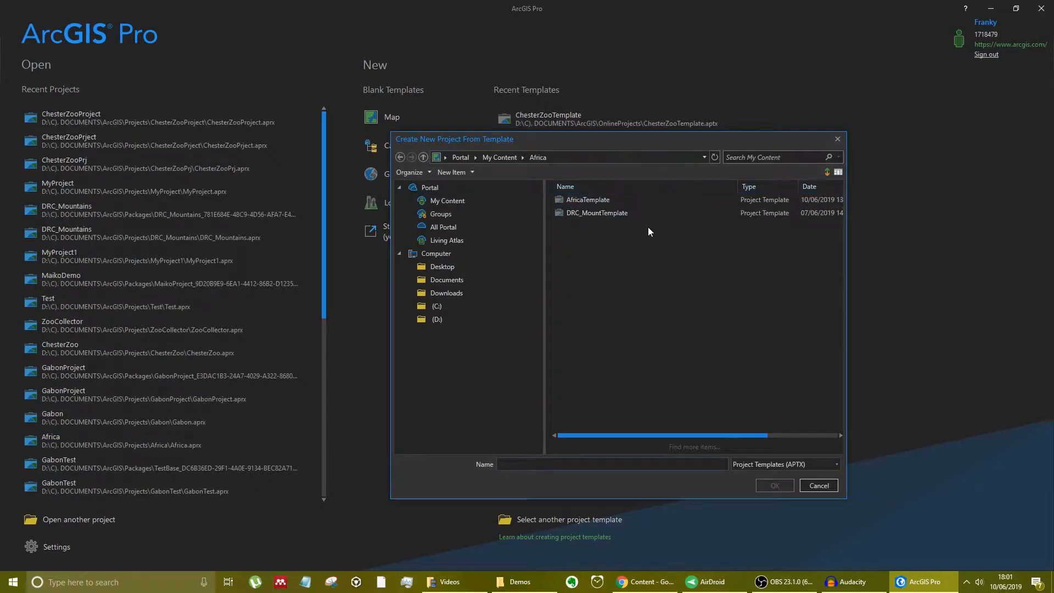
{"action": "left_click", "coordinate": [587, 200]}
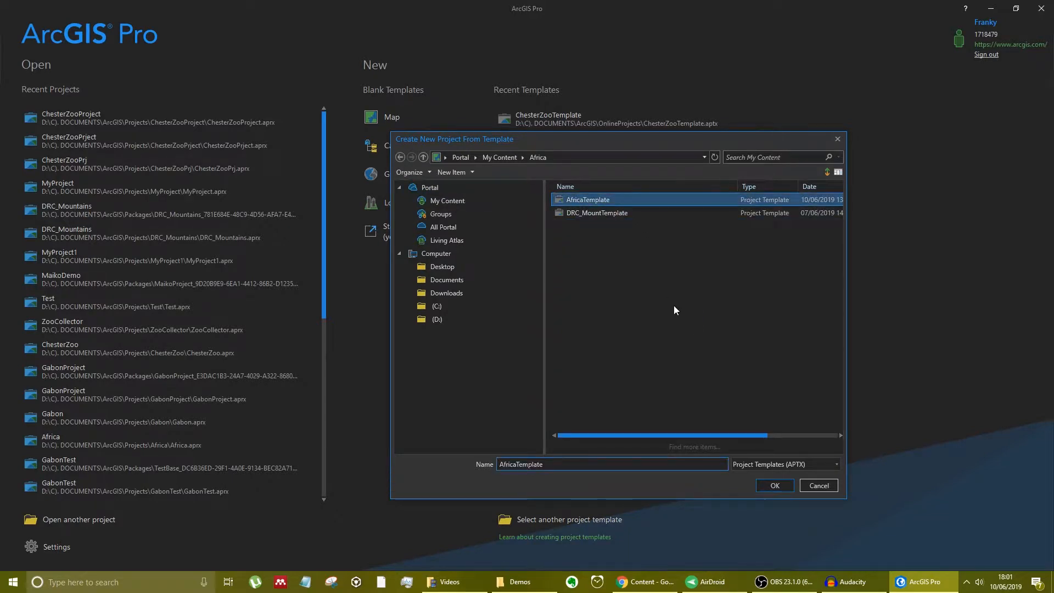
{"action": "left_click", "coordinate": [776, 486]}
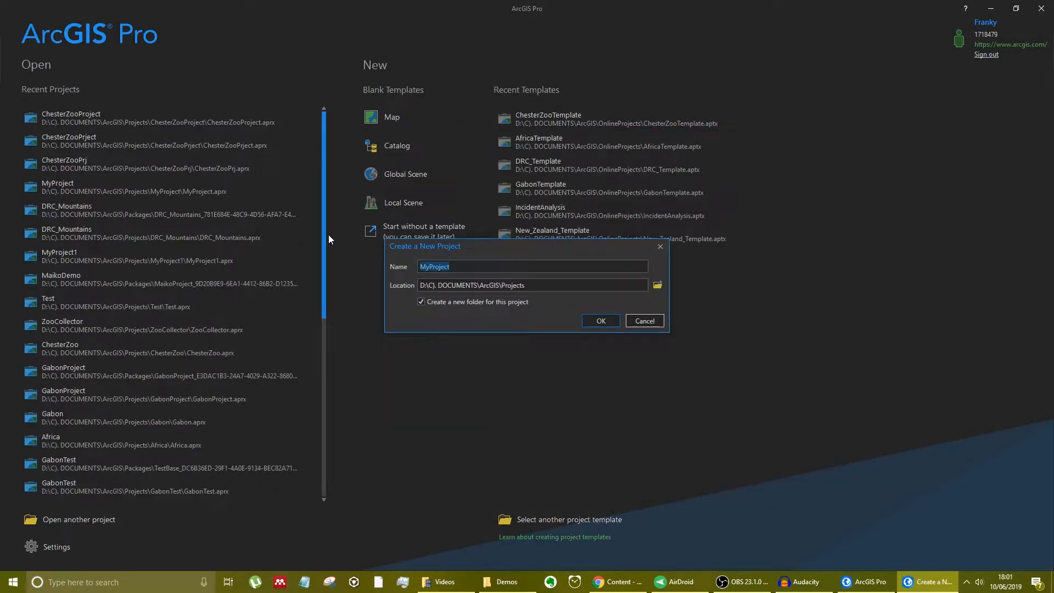
{"action": "type", "text": "MaikoCT"}
{"action": "left_click", "coordinate": [601, 325]}
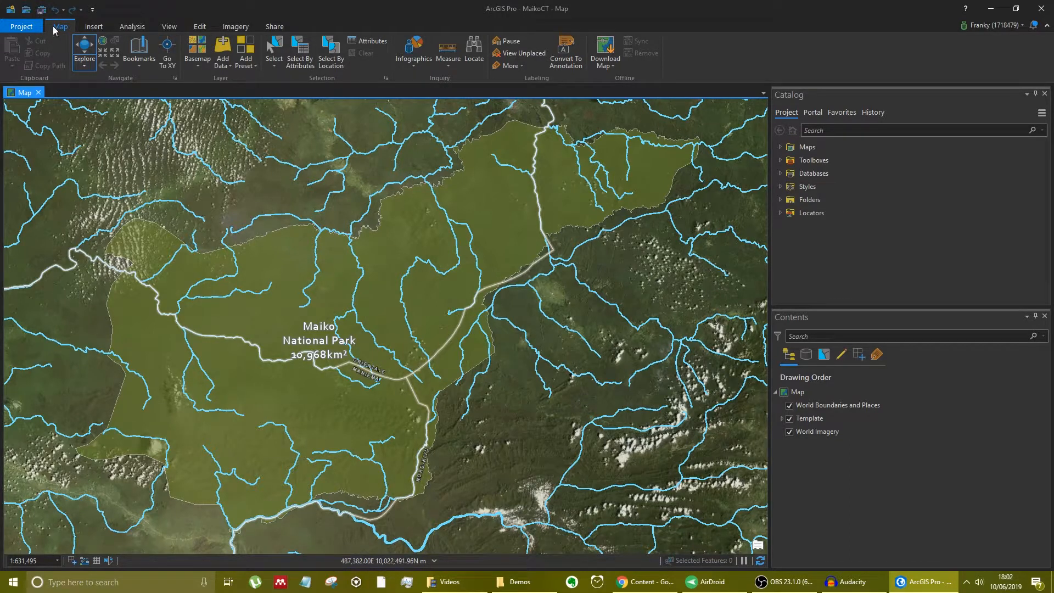
Search the geoprocessing tools for "clip" and open the Clip tool from Analysis Tools
{"action": "left_click", "coordinate": [129, 27]}
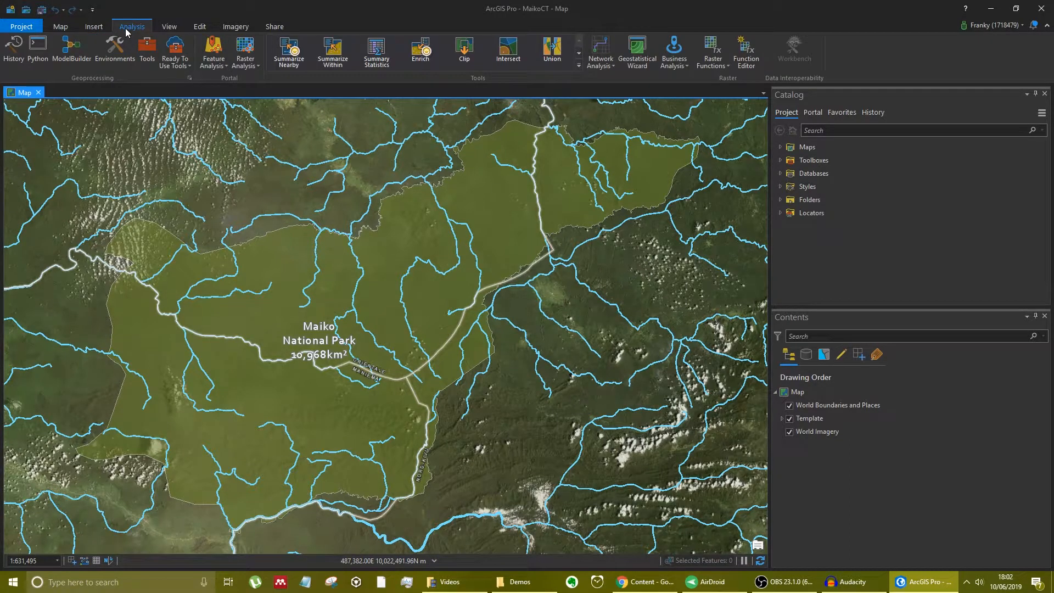
{"action": "left_click", "coordinate": [147, 51]}
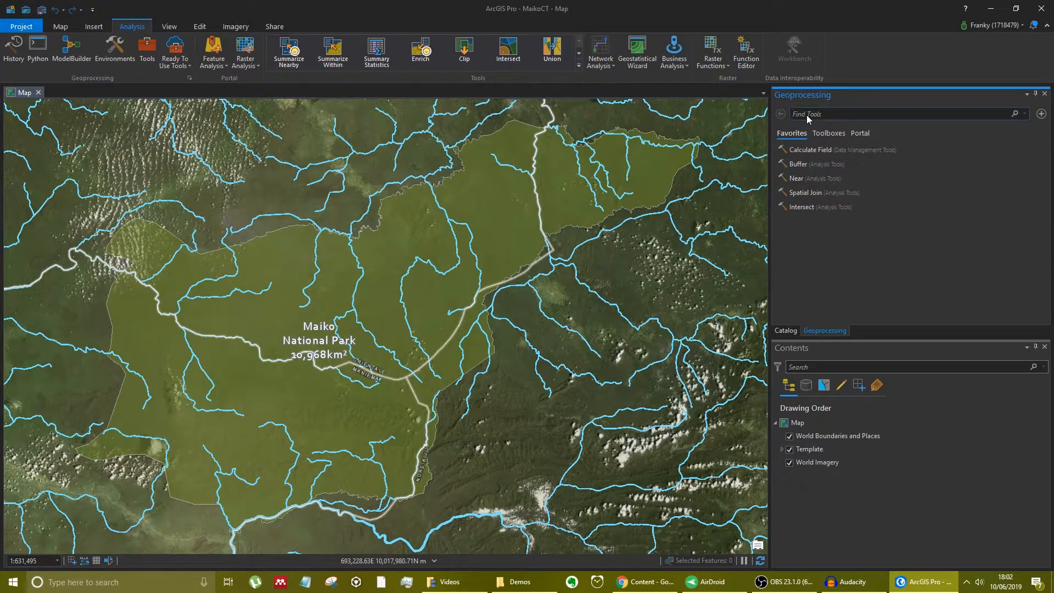
{"action": "left_click", "coordinate": [872, 113]}
{"action": "type", "text": "clip"}
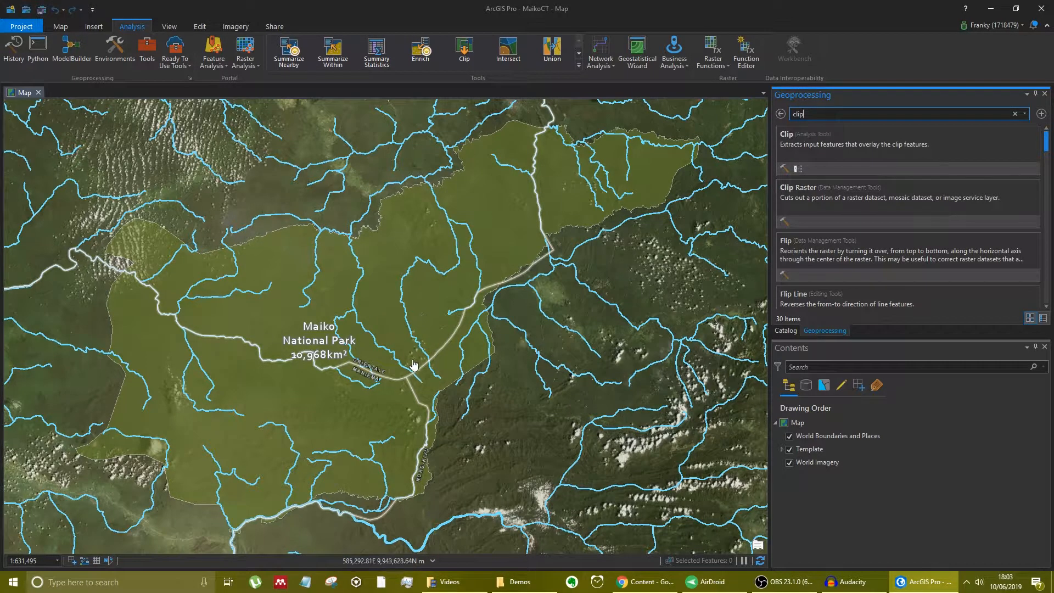
{"action": "right_click", "coordinate": [825, 150]}
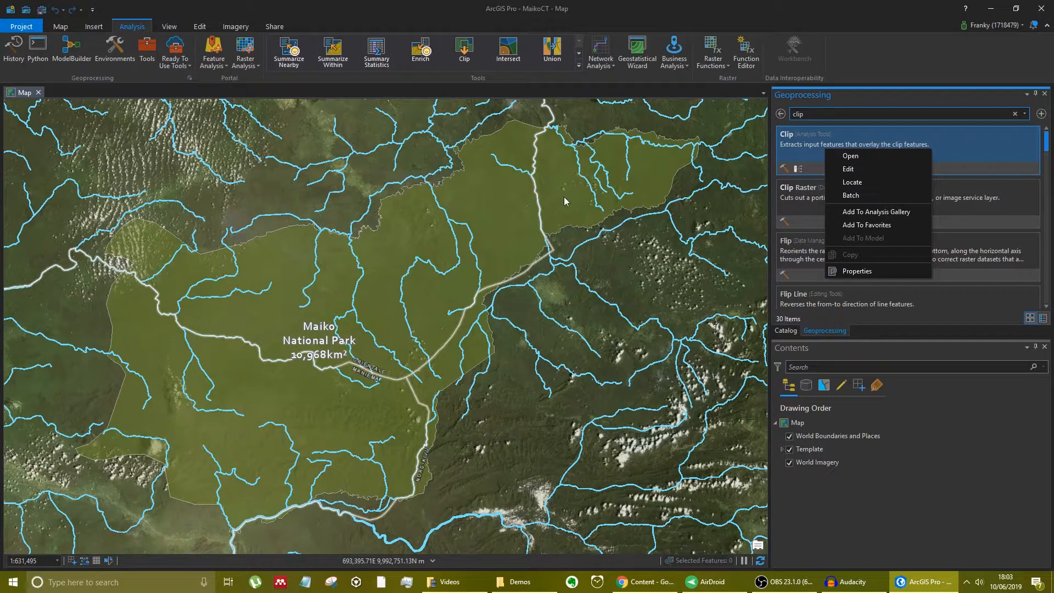
{"action": "left_click", "coordinate": [816, 147]}
{"action": "left_click", "coordinate": [825, 146]}
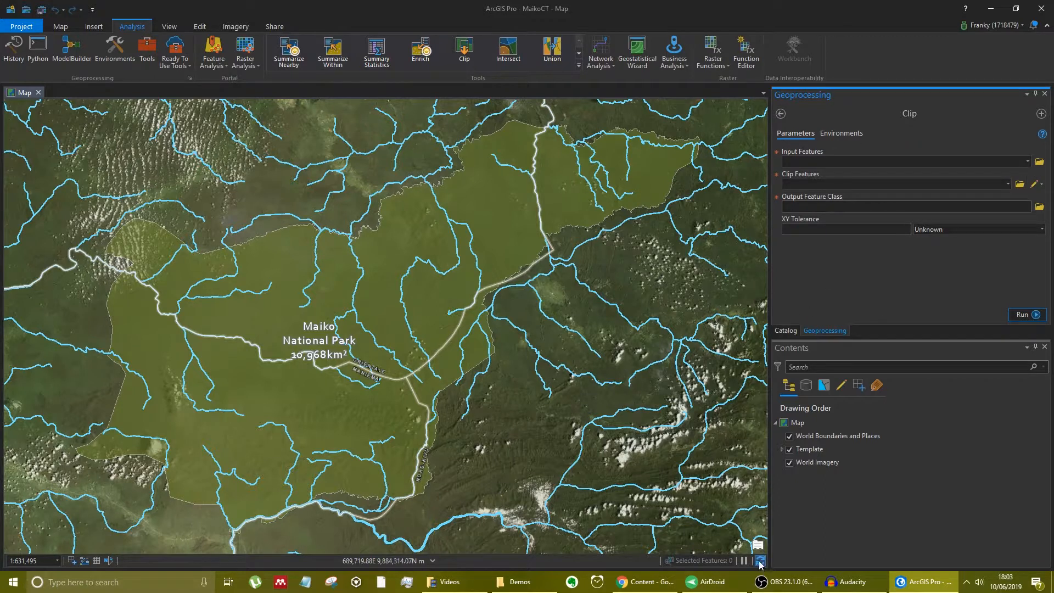
Set Template\River as the Clip input features and expand the Template group in the layer list
{"action": "left_click", "coordinate": [1028, 161]}
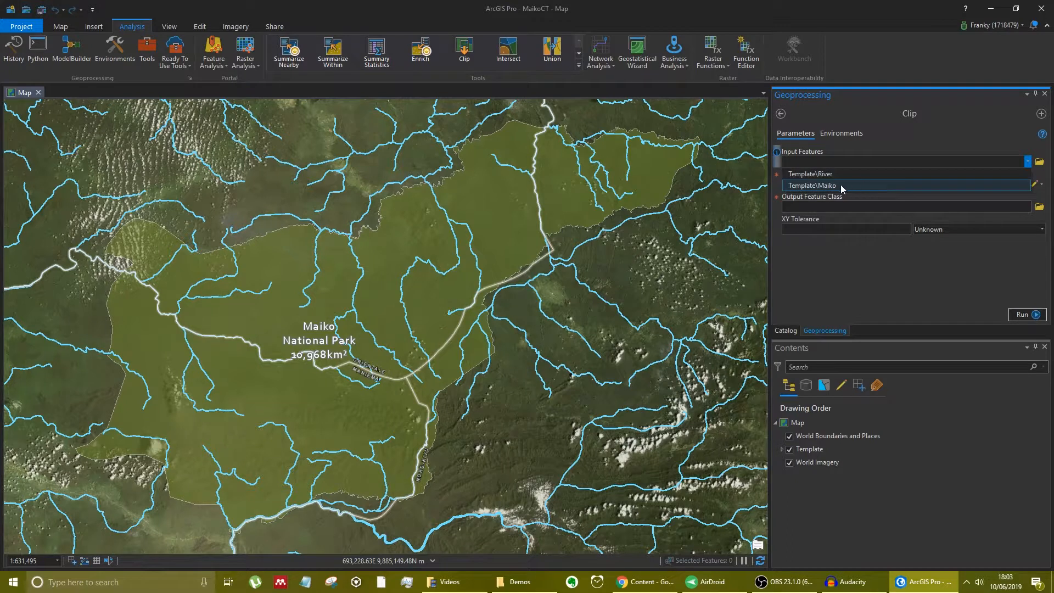
{"action": "left_click", "coordinate": [809, 174]}
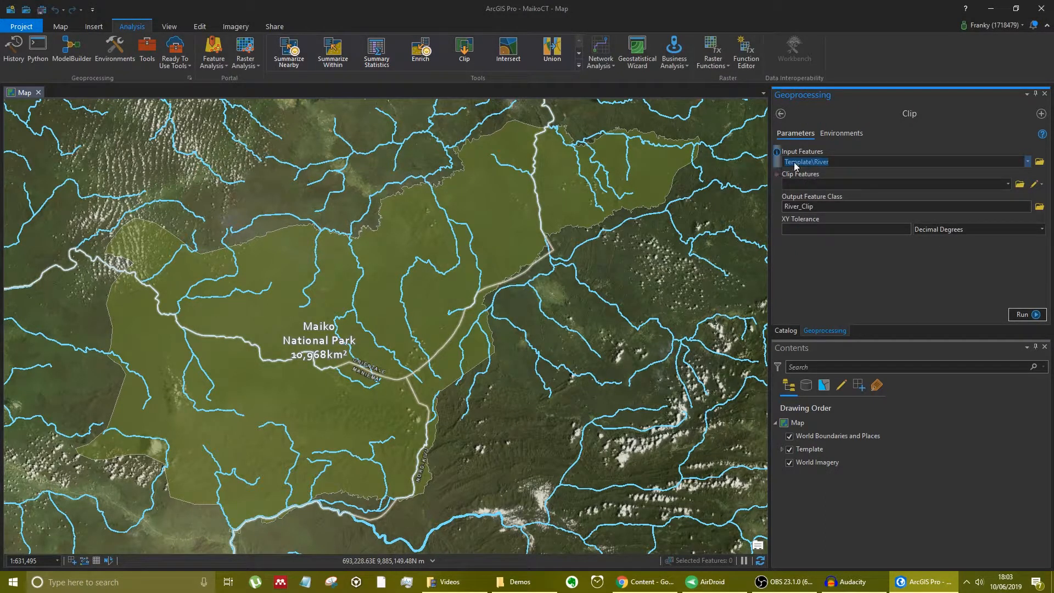
{"action": "left_click", "coordinate": [782, 449]}
{"action": "left_click", "coordinate": [809, 449]}
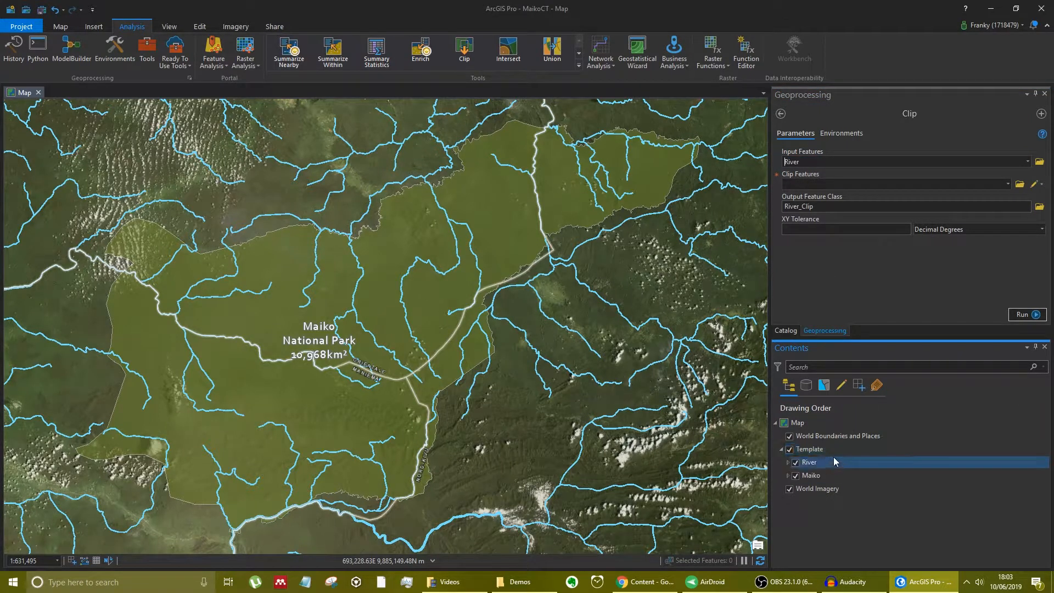
{"action": "left_click", "coordinate": [813, 463]}
{"action": "left_click", "coordinate": [819, 474]}
{"action": "left_click", "coordinate": [819, 422]}
Examine the project's geodatabases in the catalog and return to the Clip tool
{"action": "left_click", "coordinate": [785, 331]}
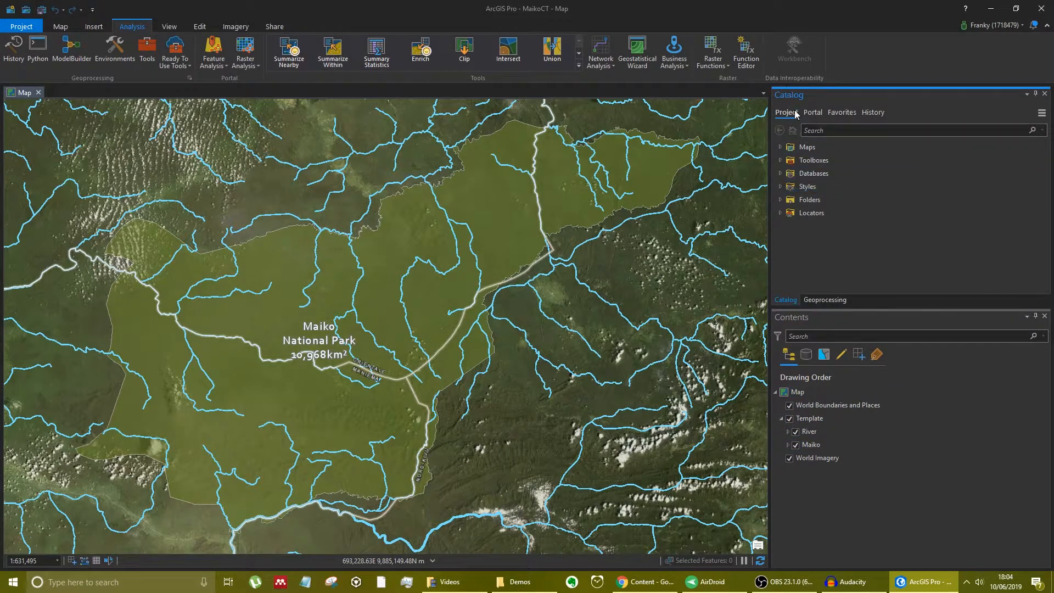
{"action": "double_click", "coordinate": [814, 173]}
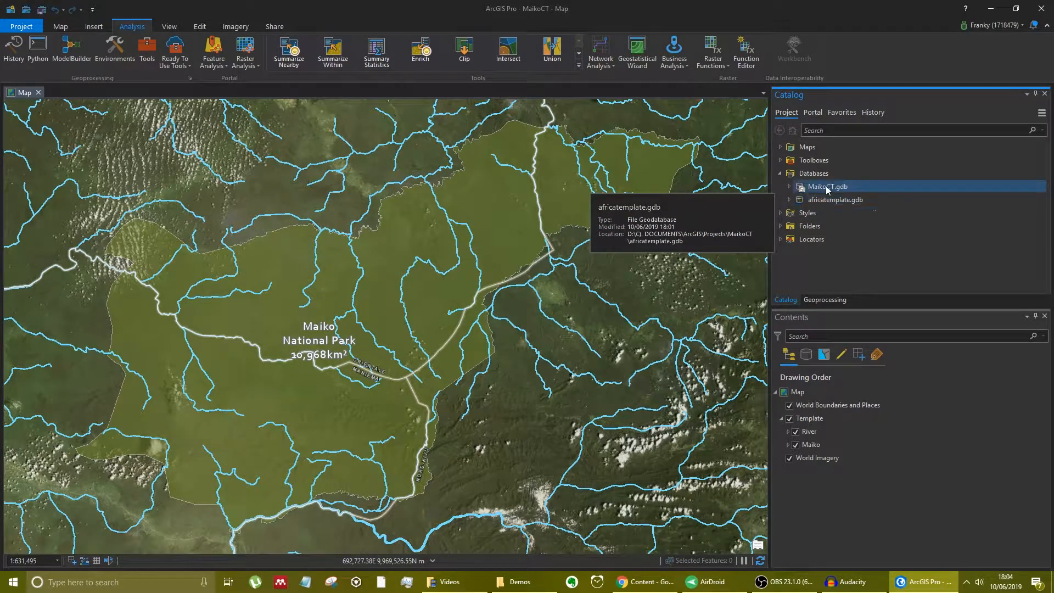
{"action": "left_click", "coordinate": [828, 302]}
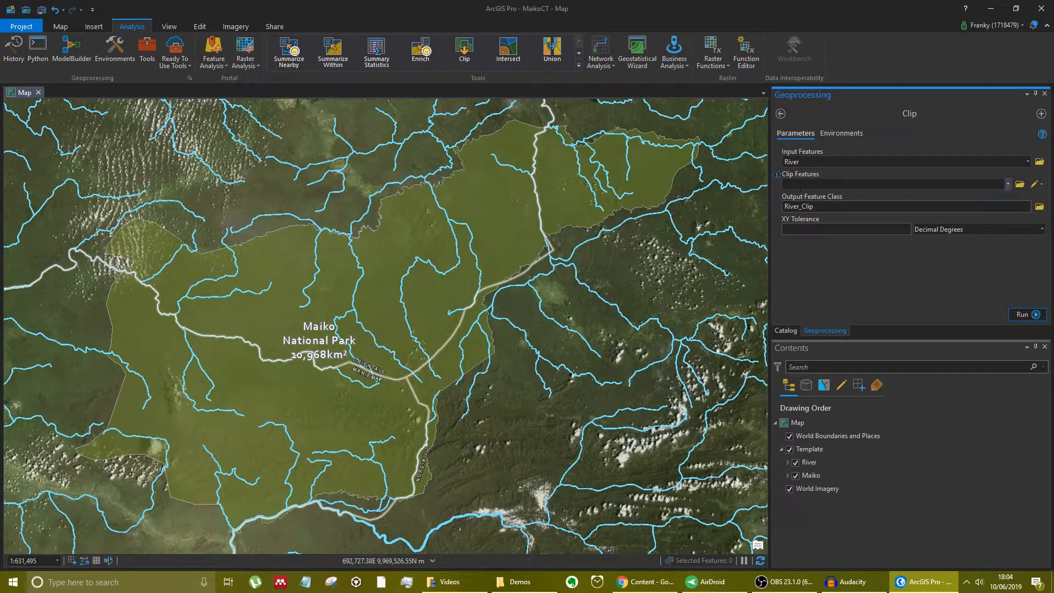
Set Template\Maiko as the clip features, toggling the Maiko layer off and on to check the park area
{"action": "left_click", "coordinate": [1006, 183]}
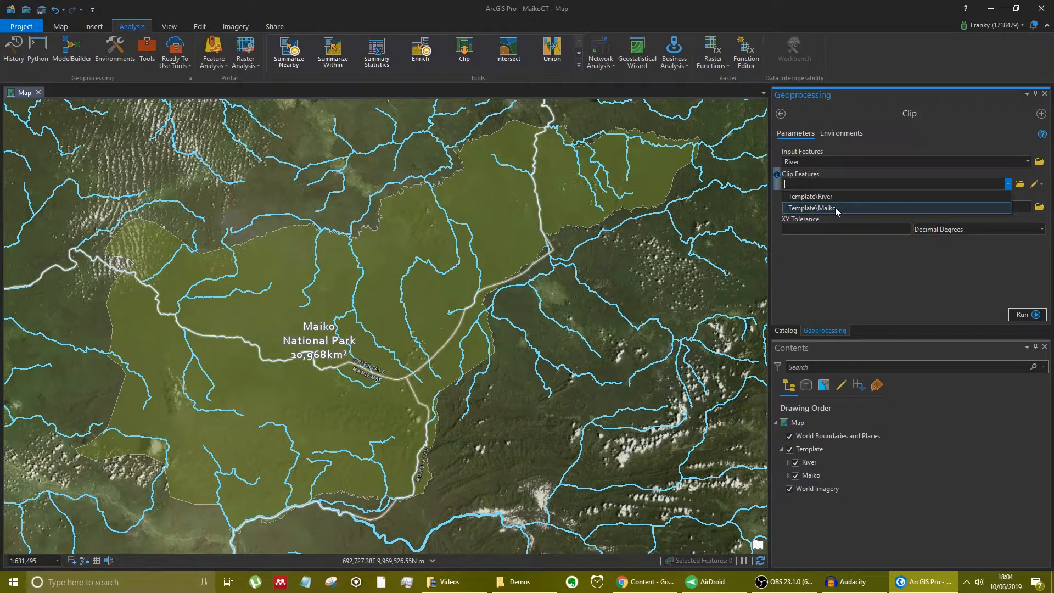
{"action": "left_click", "coordinate": [823, 297]}
{"action": "left_click", "coordinate": [797, 476]}
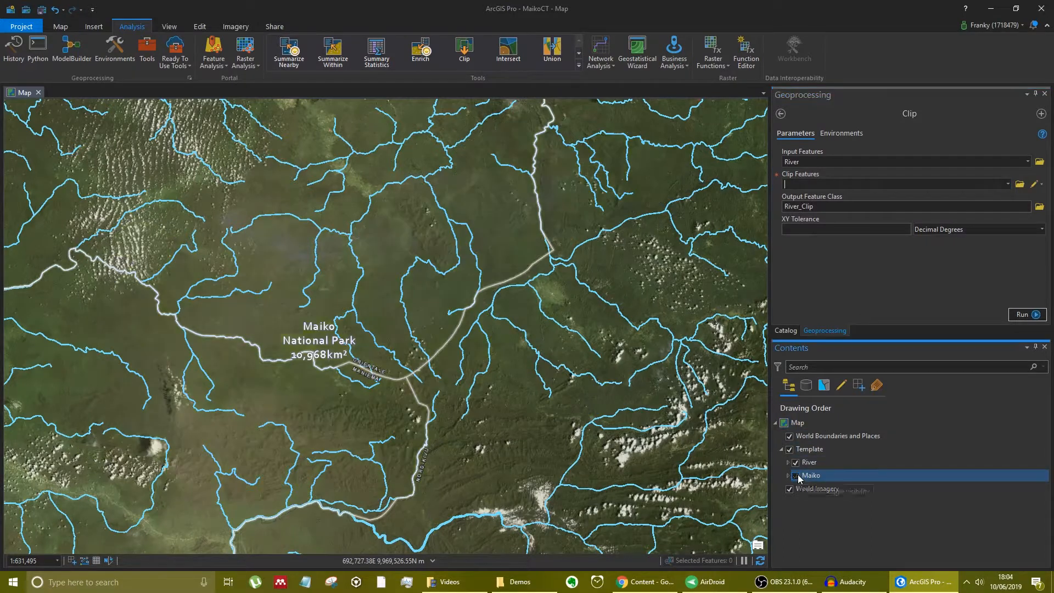
{"action": "left_click", "coordinate": [798, 475]}
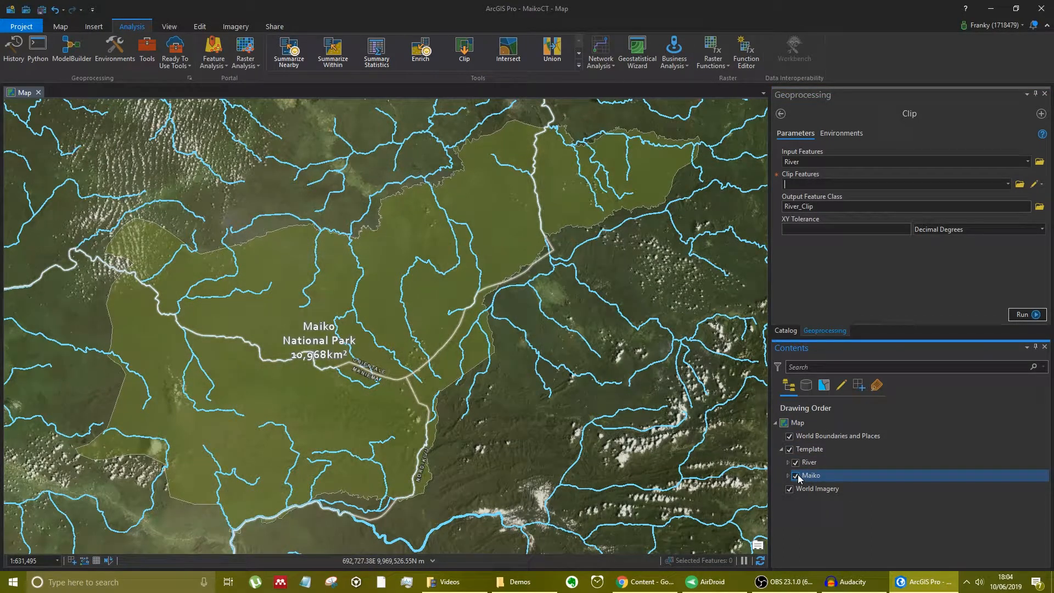
{"action": "left_click", "coordinate": [1004, 189]}
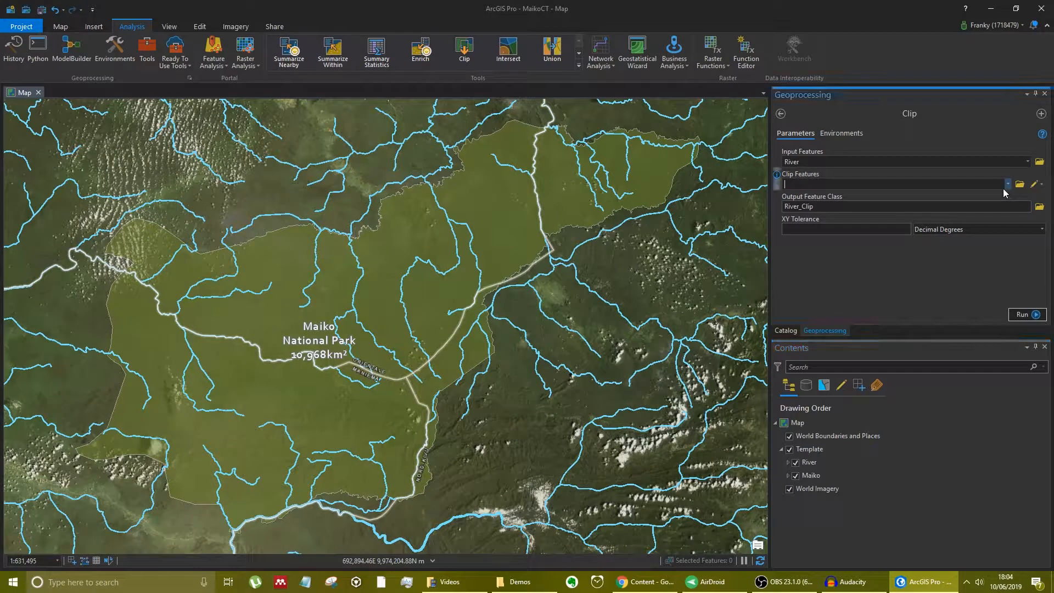
Name the output feature class MaikoRiver in the MaikoCT.gdb geodatabase and run Clip
{"action": "left_click", "coordinate": [964, 208]}
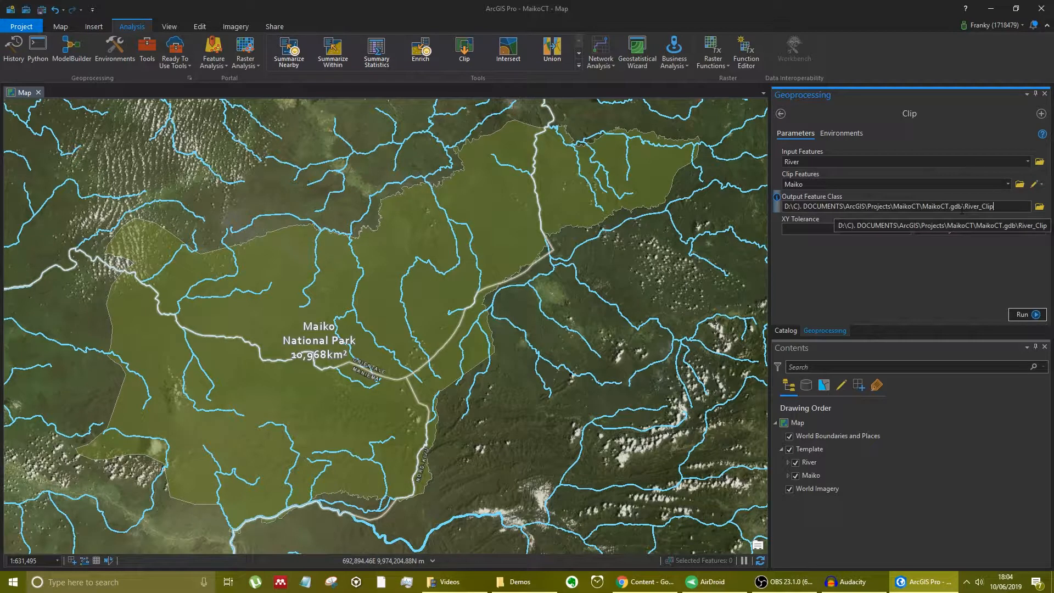
{"action": "key", "text": "ctrl+a"}
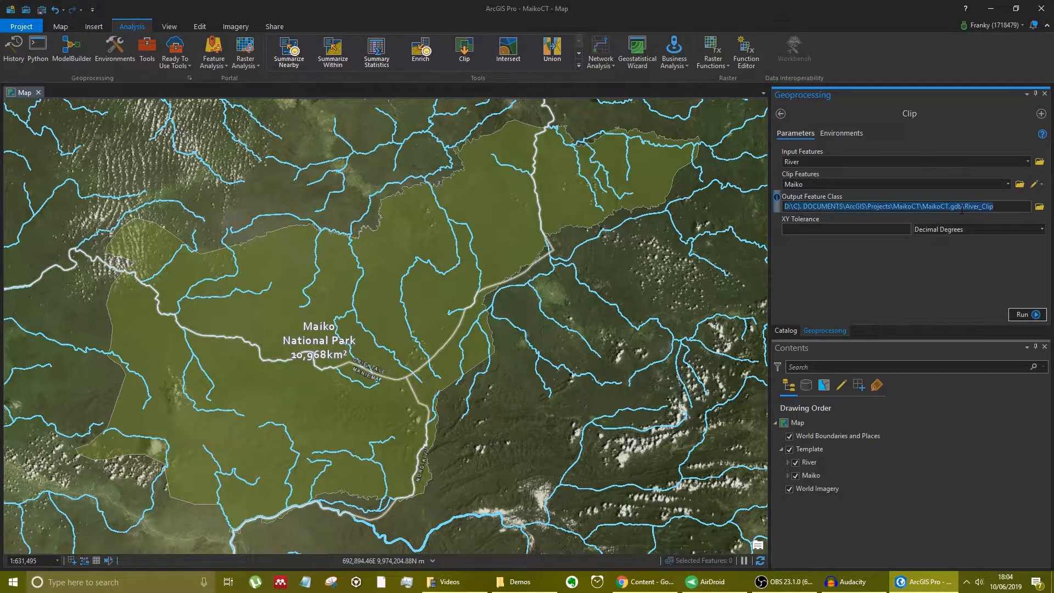
{"action": "key", "text": "BackSpace"}
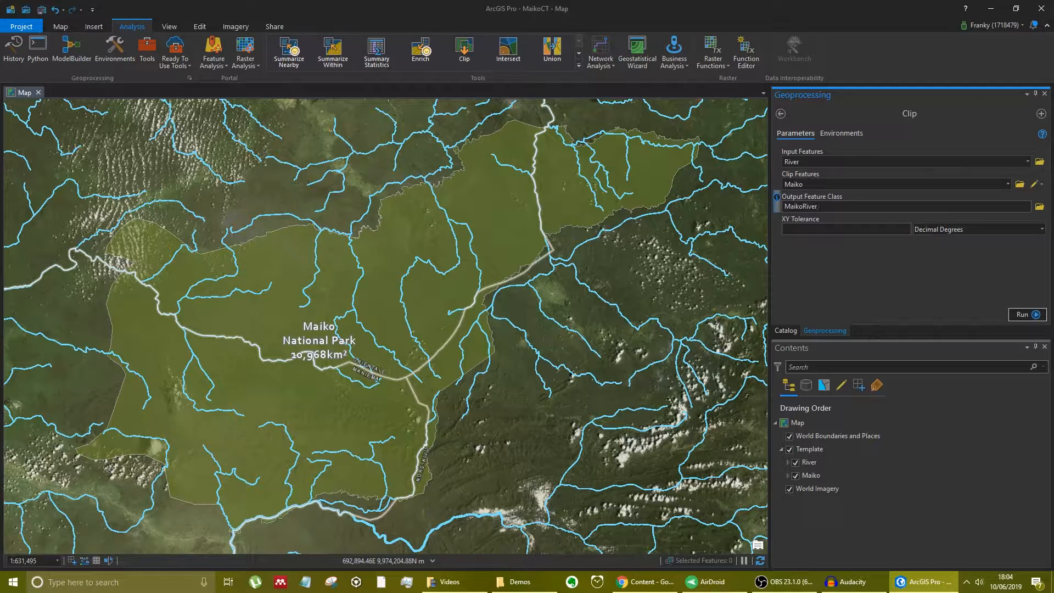
{"action": "key", "text": "Return"}
{"action": "left_click", "coordinate": [983, 206]}
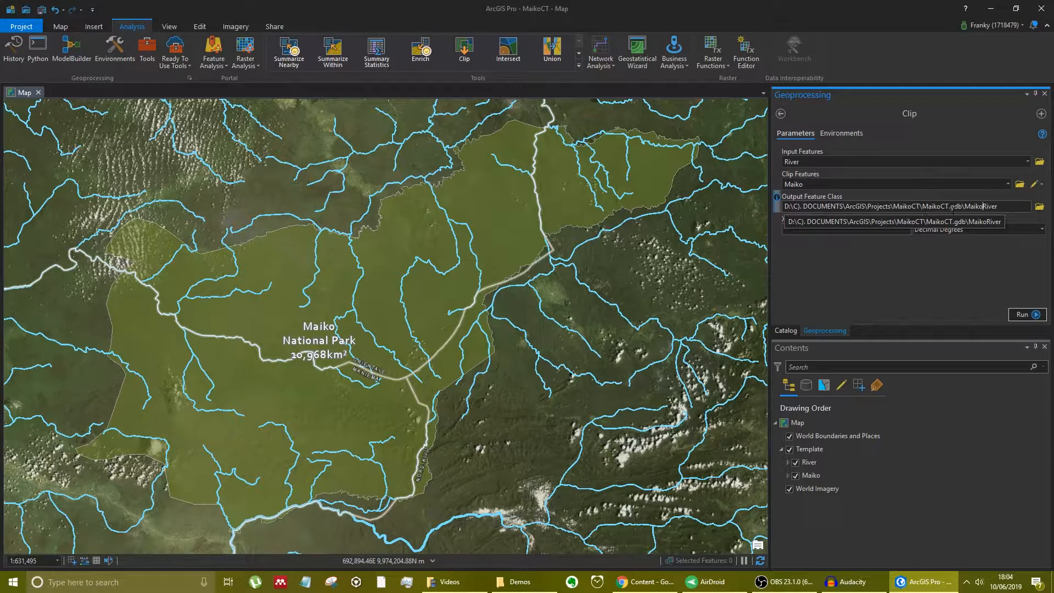
{"action": "left_click", "coordinate": [921, 206]}
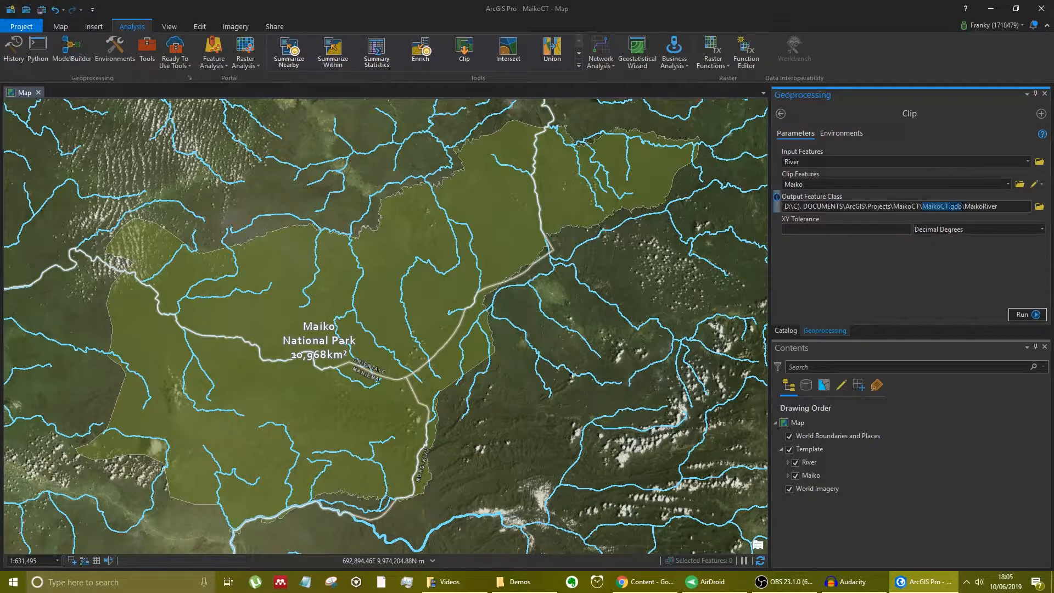
{"action": "left_click", "coordinate": [949, 213]}
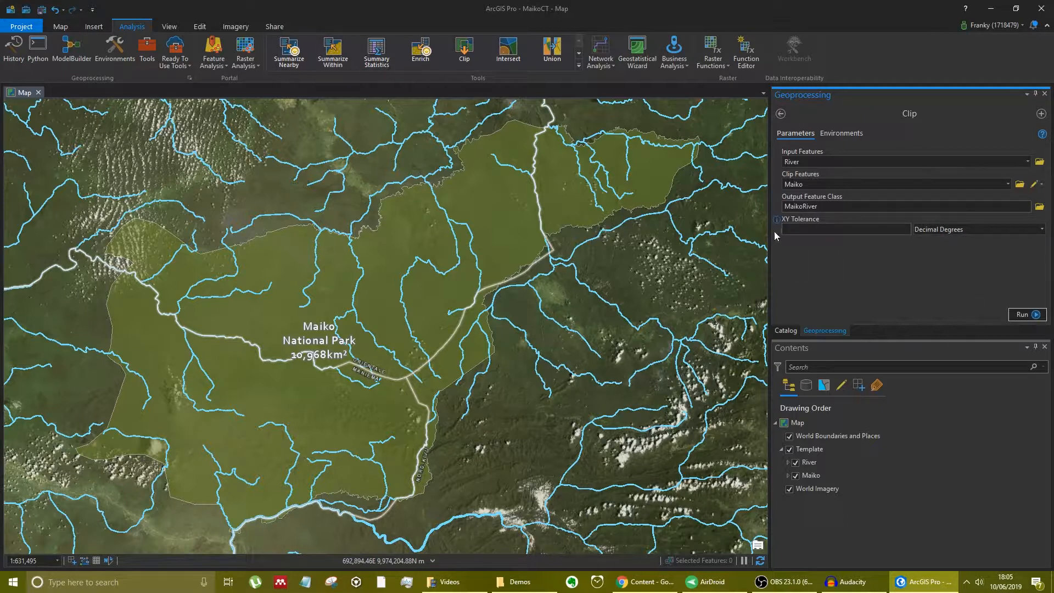
{"action": "left_click", "coordinate": [1025, 314]}
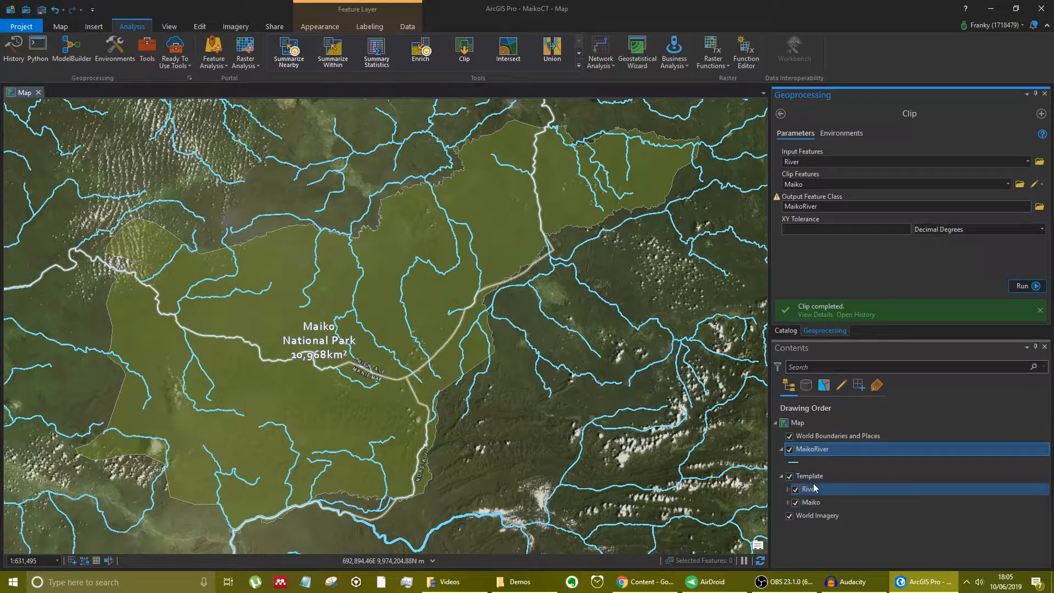
Hide the original River layer so that only the clipped rivers are drawn on the map
{"action": "left_click", "coordinate": [797, 490]}
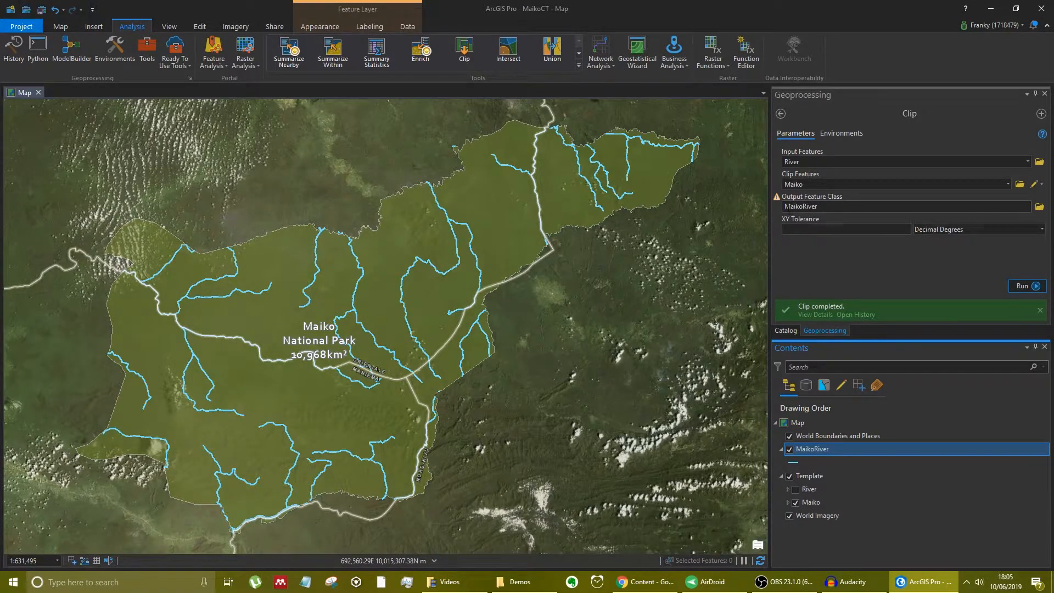
{"action": "left_click_drag", "start_coordinate": [786, 207], "coordinate": [832, 204]}
{"action": "left_click", "coordinate": [985, 216]}
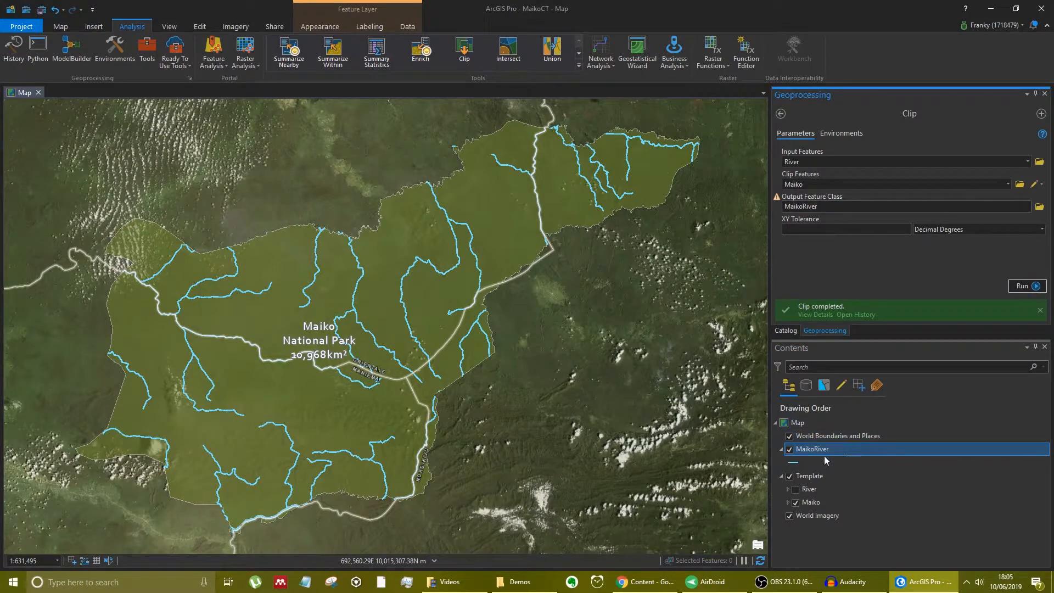
Toggle the MaikoRiver and River layers to compare the clipped and original rivers, leaving both hidden
{"action": "left_click", "coordinate": [801, 452]}
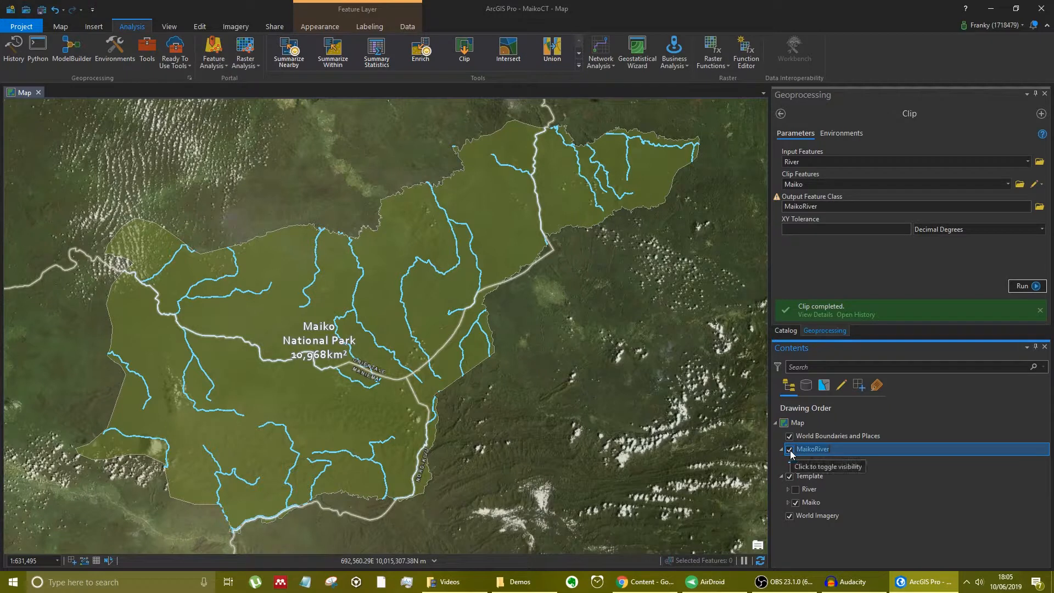
{"action": "left_click", "coordinate": [790, 450]}
{"action": "left_click", "coordinate": [791, 450]}
{"action": "left_click", "coordinate": [790, 449]}
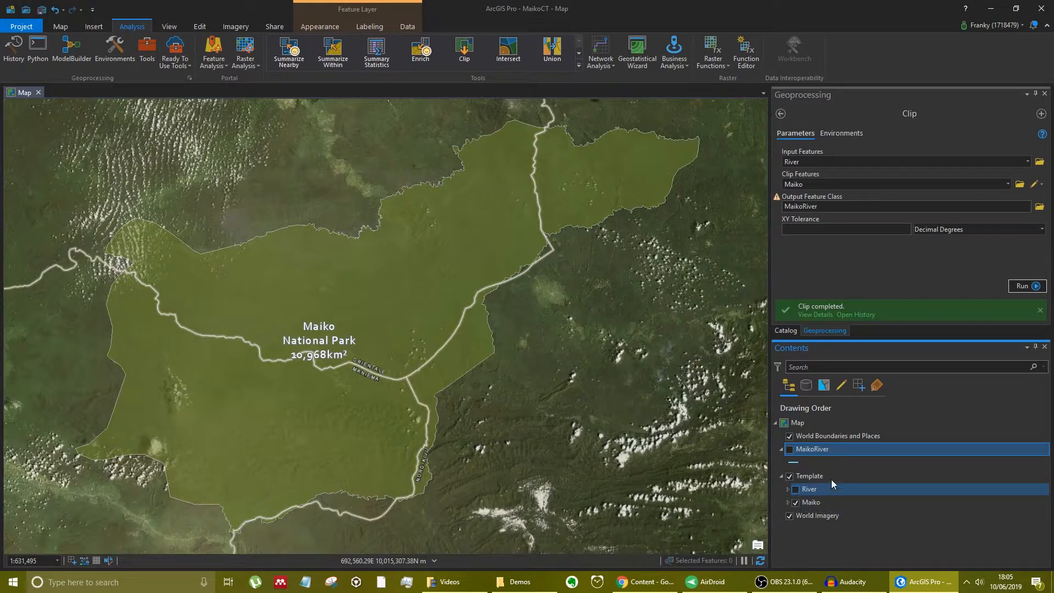
{"action": "left_click", "coordinate": [798, 491]}
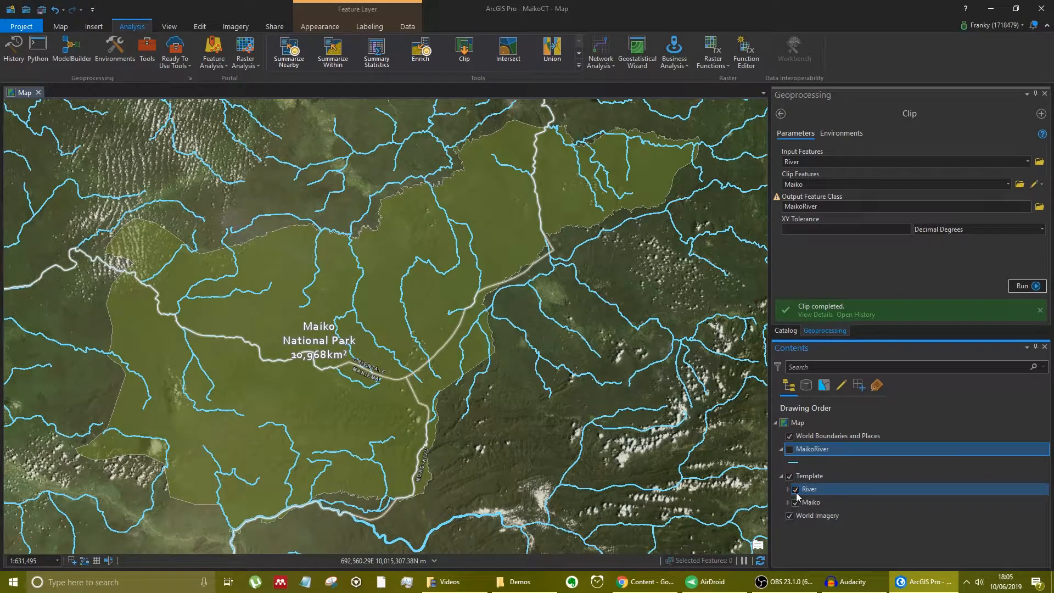
{"action": "left_click", "coordinate": [796, 490]}
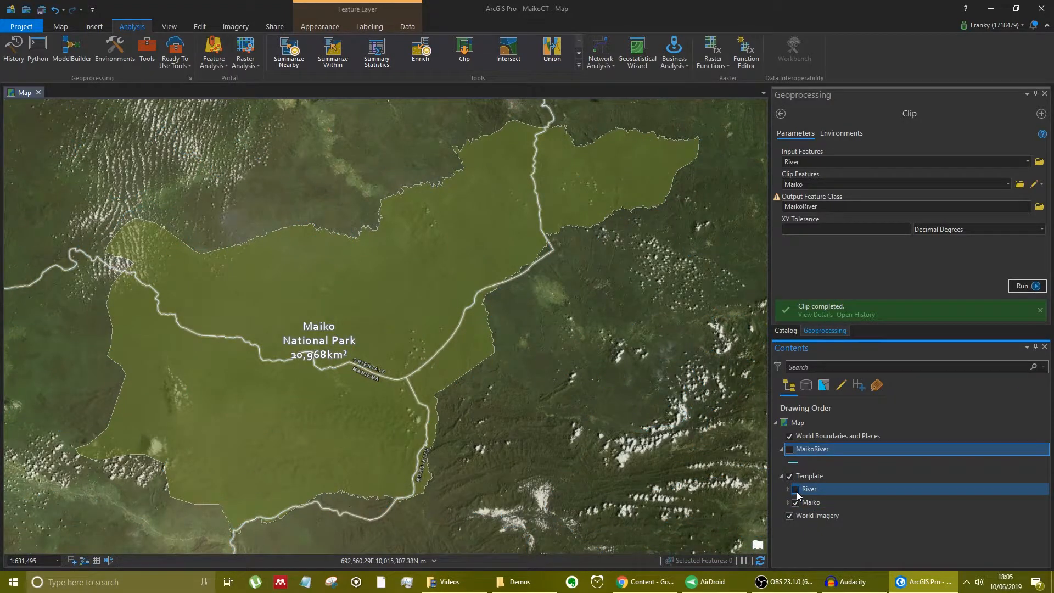
Remove the River layer from the Template group, show the MaikoRiver layer again and close the Clip tool
{"action": "left_click", "coordinate": [820, 490]}
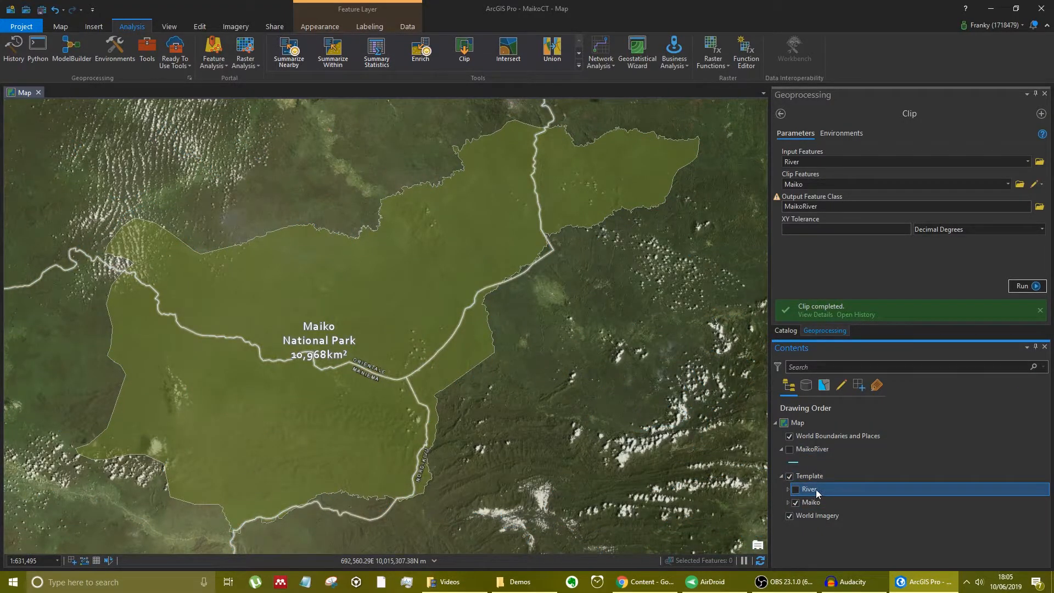
{"action": "right_click", "coordinate": [816, 489]}
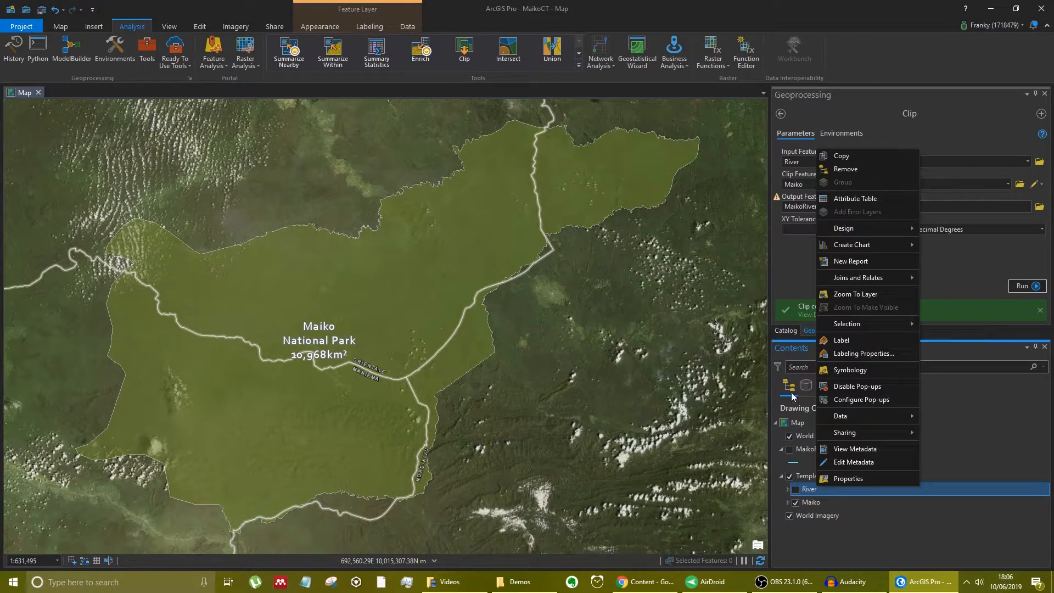
{"action": "left_click", "coordinate": [860, 170]}
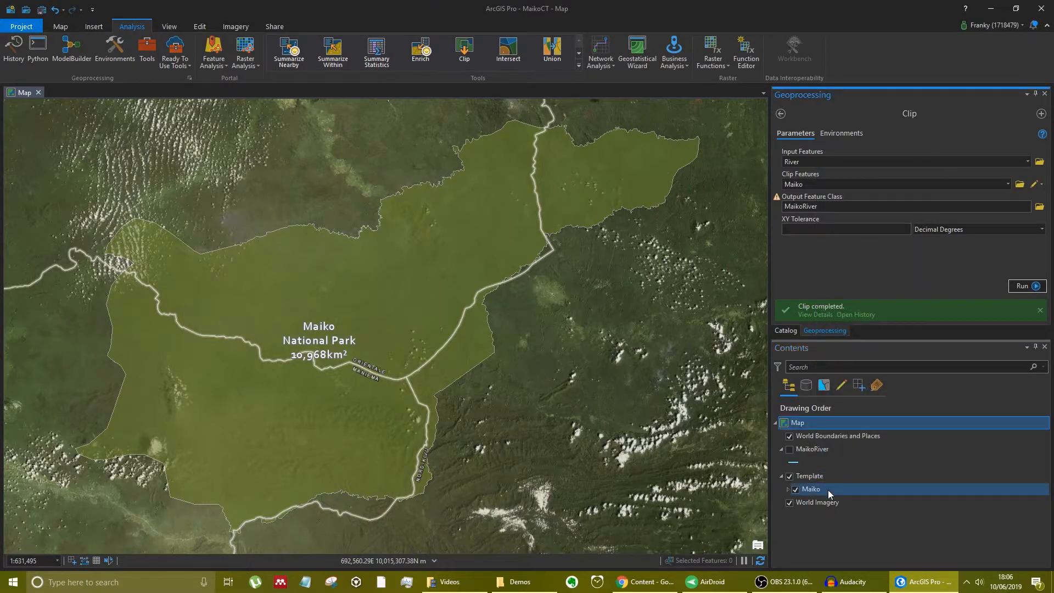
{"action": "left_click", "coordinate": [789, 450]}
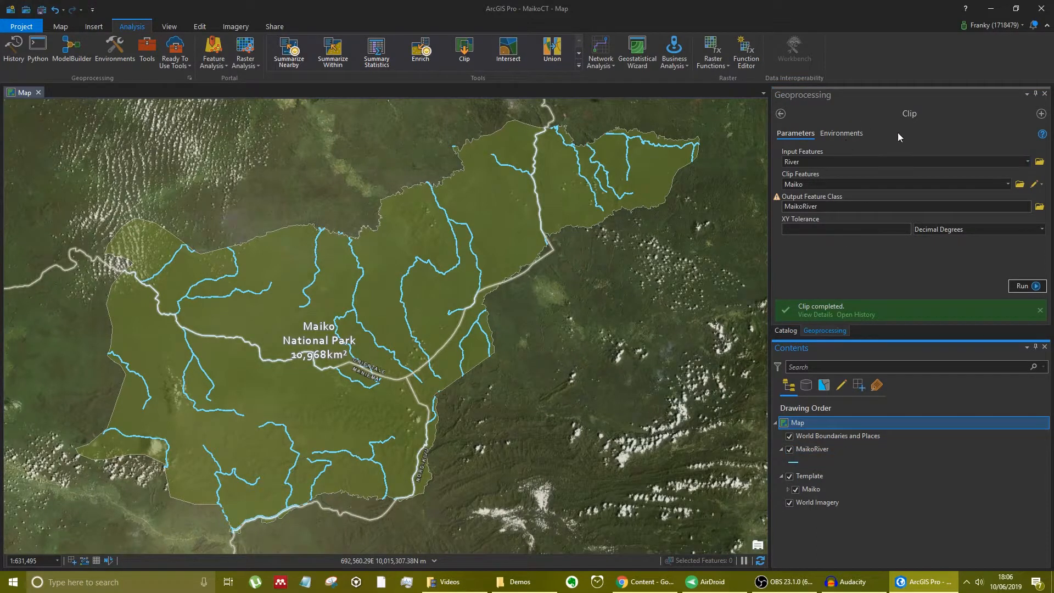
{"action": "left_click", "coordinate": [1045, 94]}
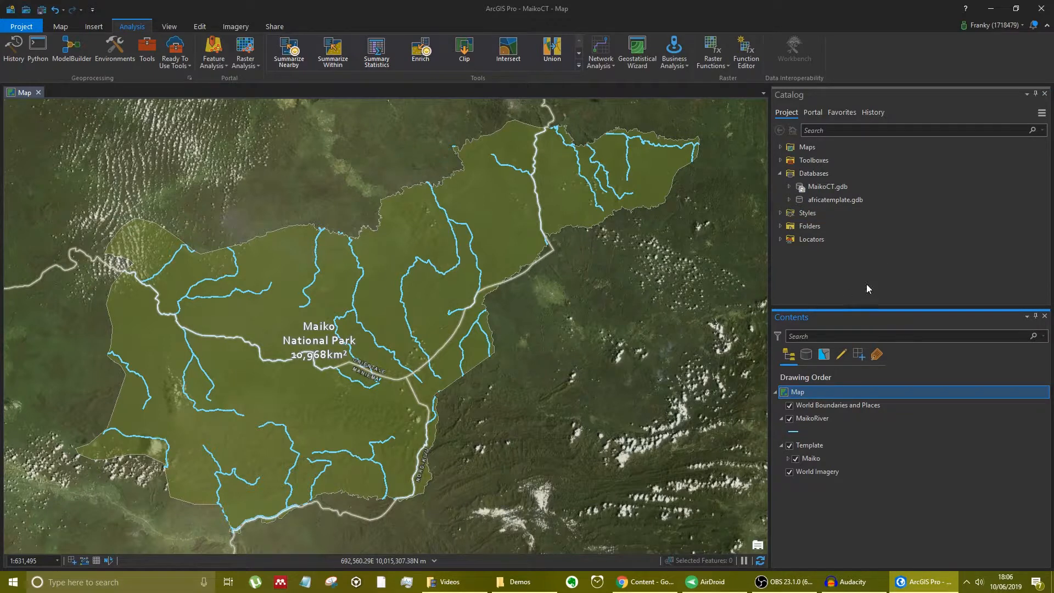
{"action": "left_click", "coordinate": [823, 177]}
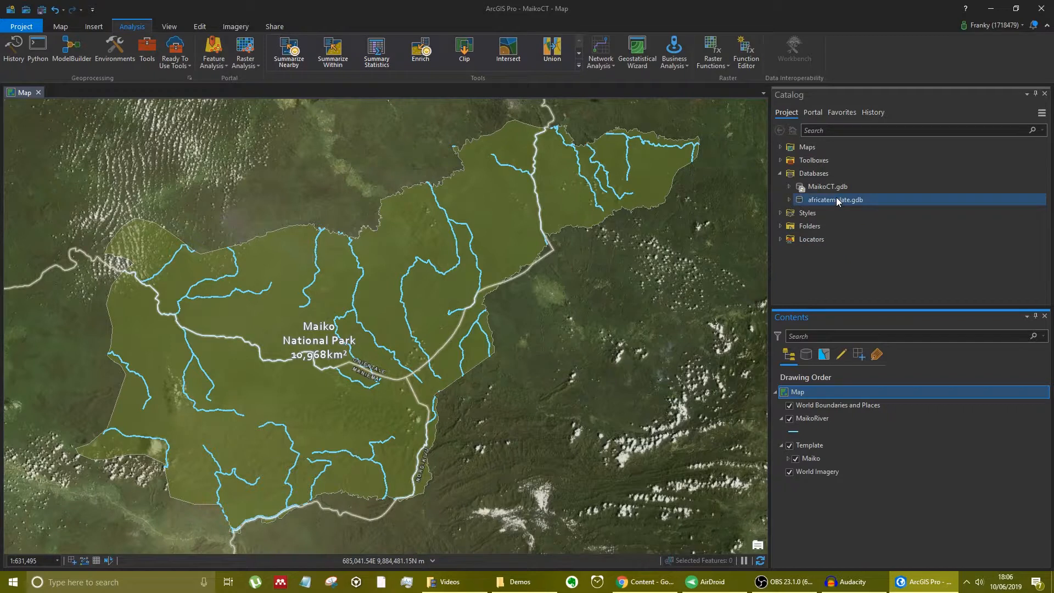
{"action": "left_click", "coordinate": [785, 582]}
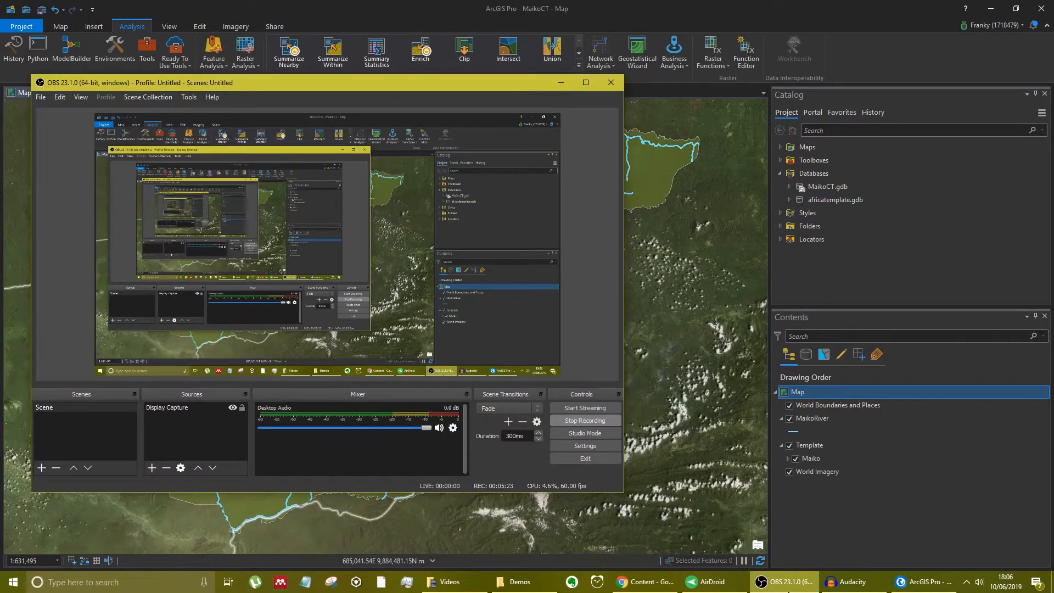
{"action": "left_click", "coordinate": [785, 581]}
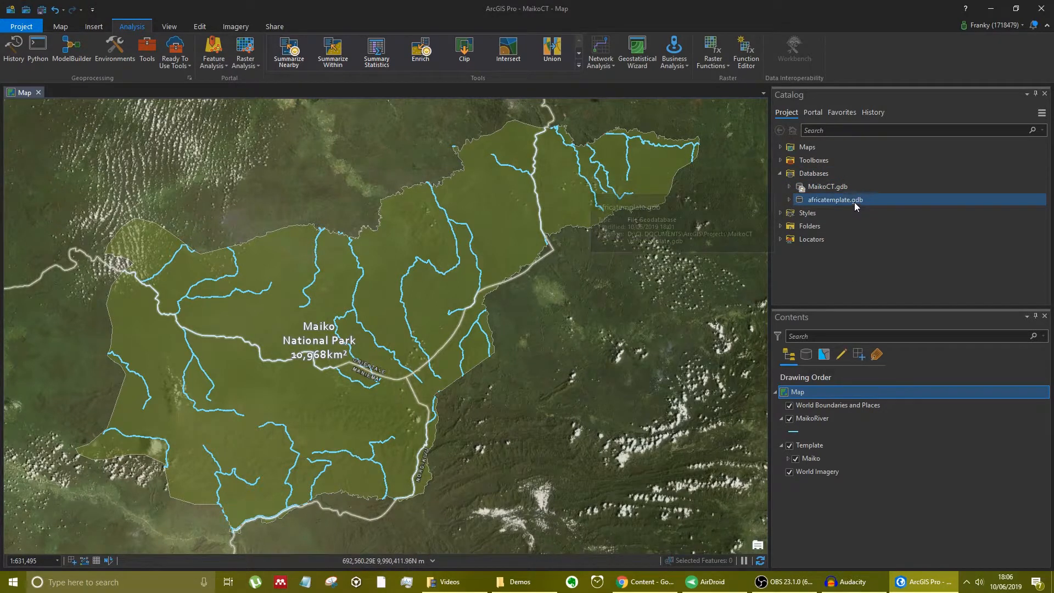
Expand africatemplate.gdb and MaikoCT.gdb to list the feature classes stored in each geodatabase
{"action": "left_click", "coordinate": [789, 200]}
{"action": "left_click", "coordinate": [789, 186]}
{"action": "left_click", "coordinate": [832, 223]}
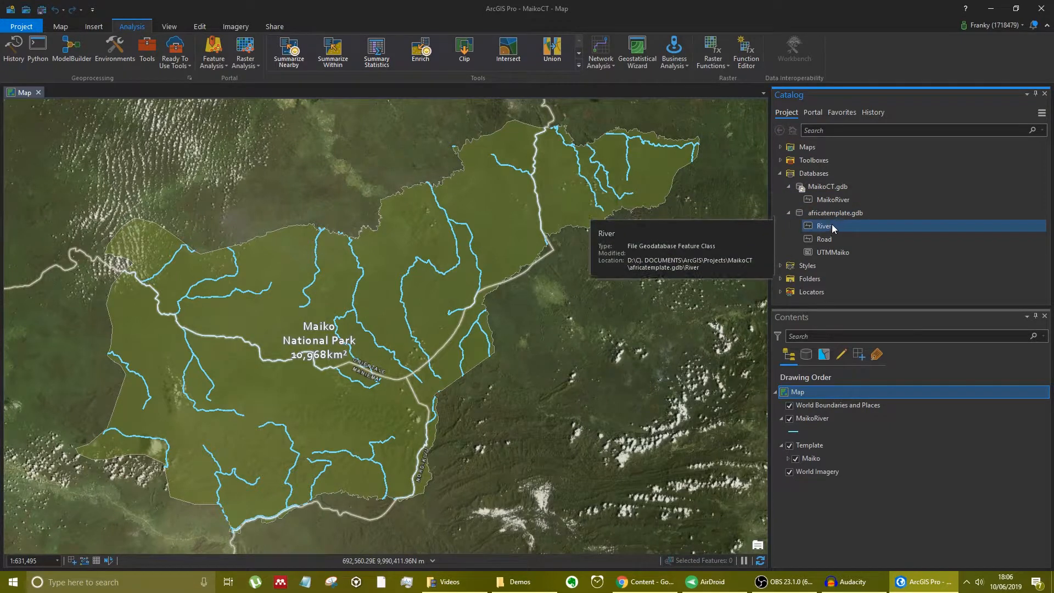
Preview the River feature class from africatemplate.gdb on the map and remove its layer again
{"action": "left_click", "coordinate": [835, 240]}
{"action": "left_click", "coordinate": [836, 225]}
{"action": "left_click_drag", "start_coordinate": [836, 224], "coordinate": [685, 277]}
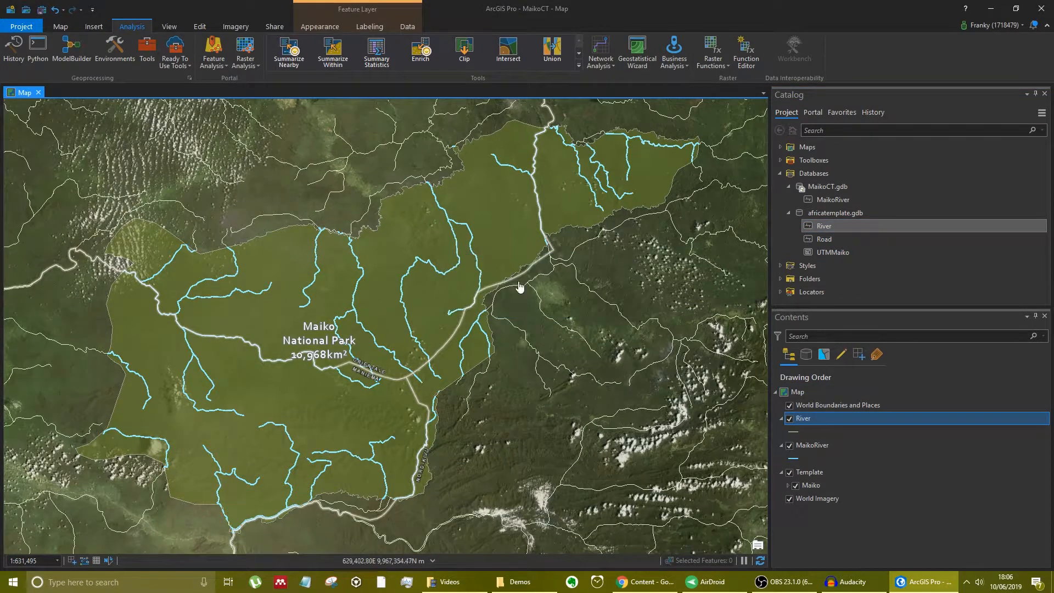
{"action": "right_click", "coordinate": [804, 418]}
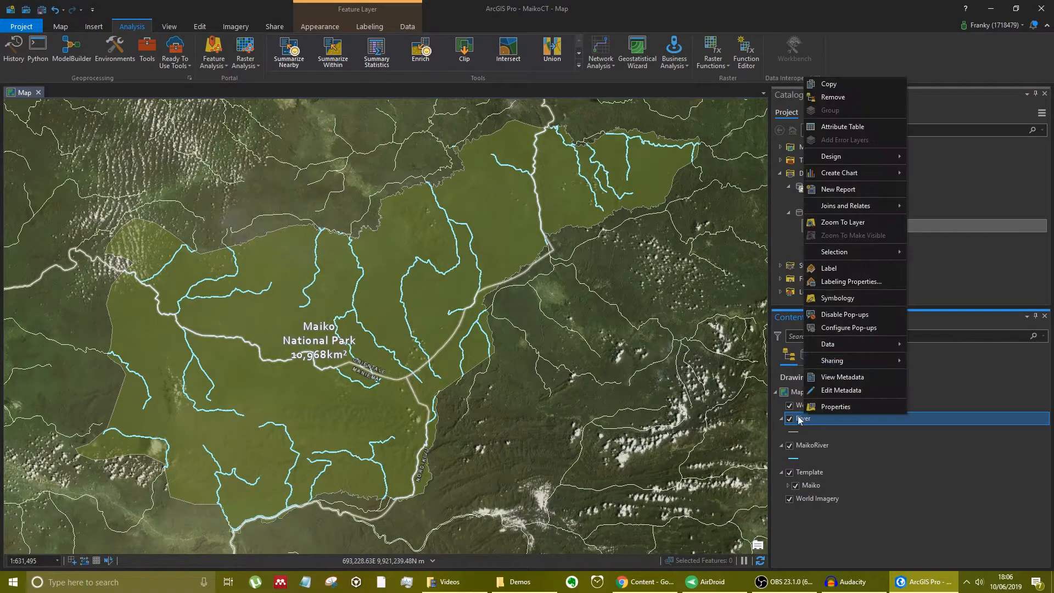
{"action": "left_click", "coordinate": [852, 98]}
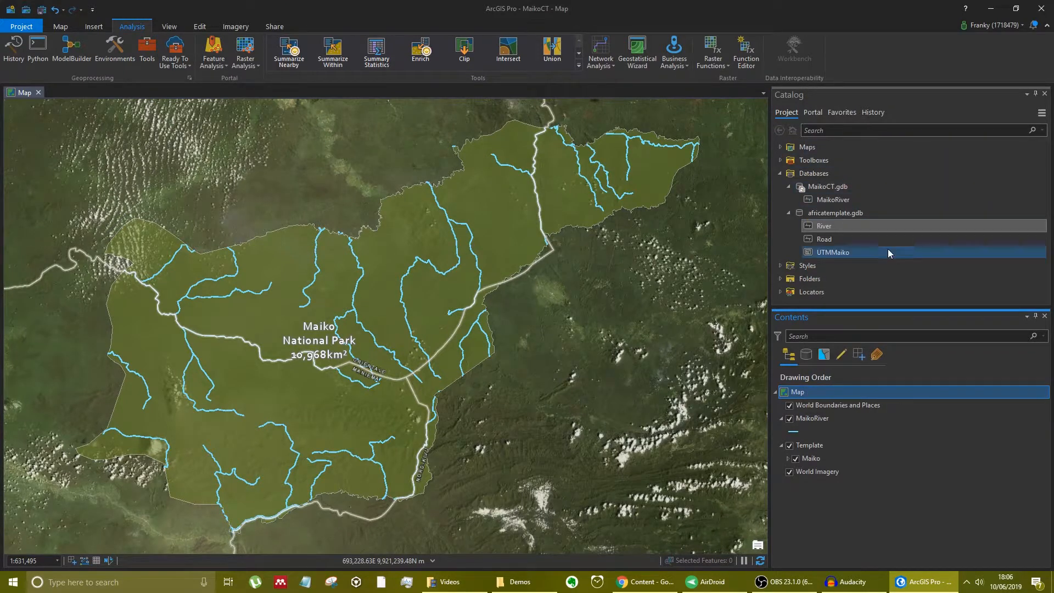
Preview the Road feature class on the map and delete it from africatemplate.gdb
{"action": "left_click", "coordinate": [851, 241]}
{"action": "left_click_drag", "start_coordinate": [851, 241], "coordinate": [598, 341]}
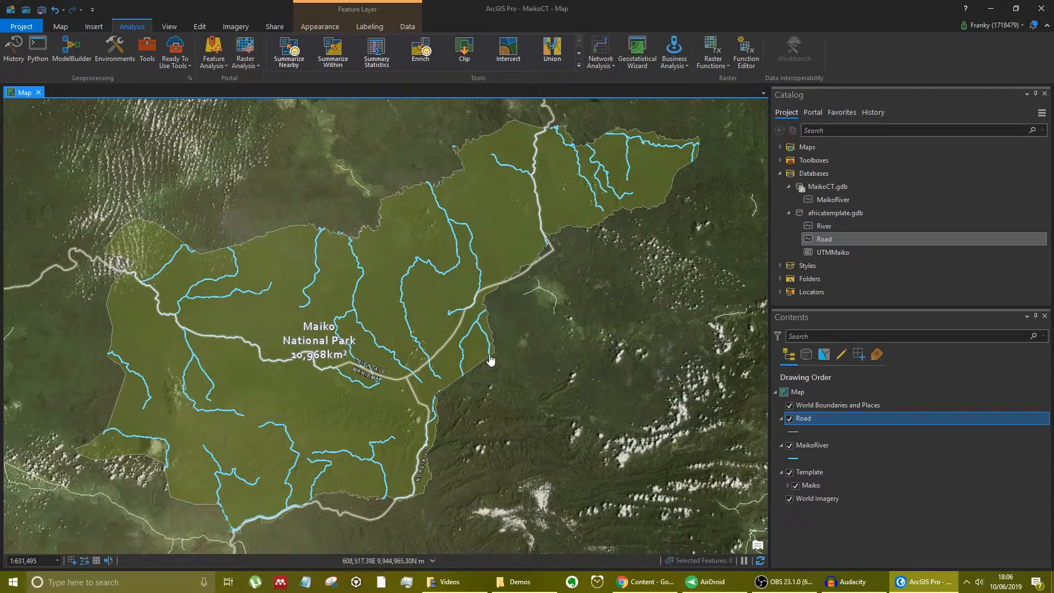
{"action": "left_click", "coordinate": [822, 228]}
{"action": "right_click", "coordinate": [841, 243]}
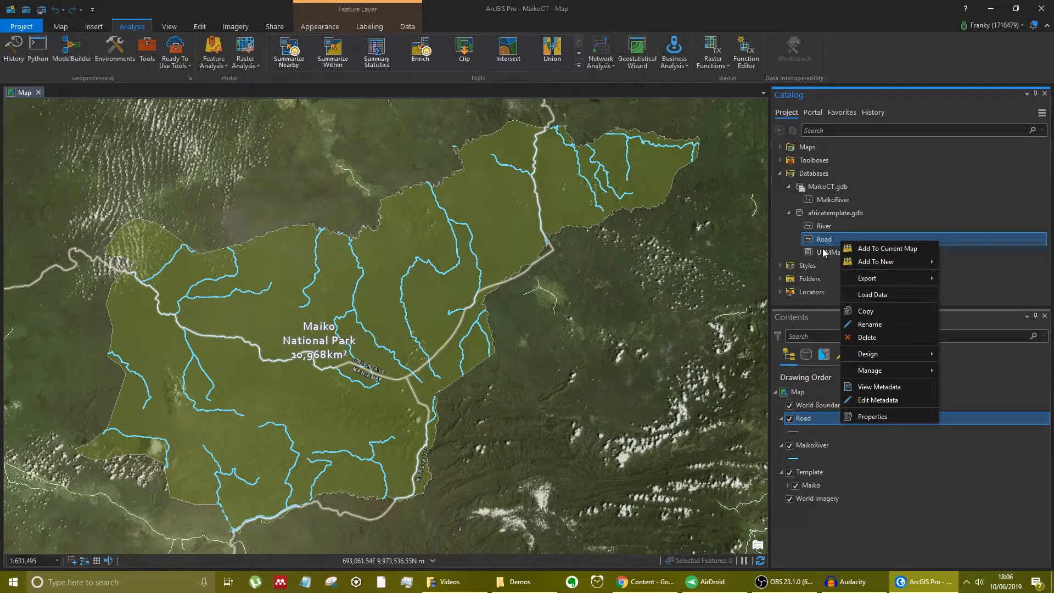
{"action": "left_click", "coordinate": [879, 343]}
{"action": "left_click", "coordinate": [582, 319]}
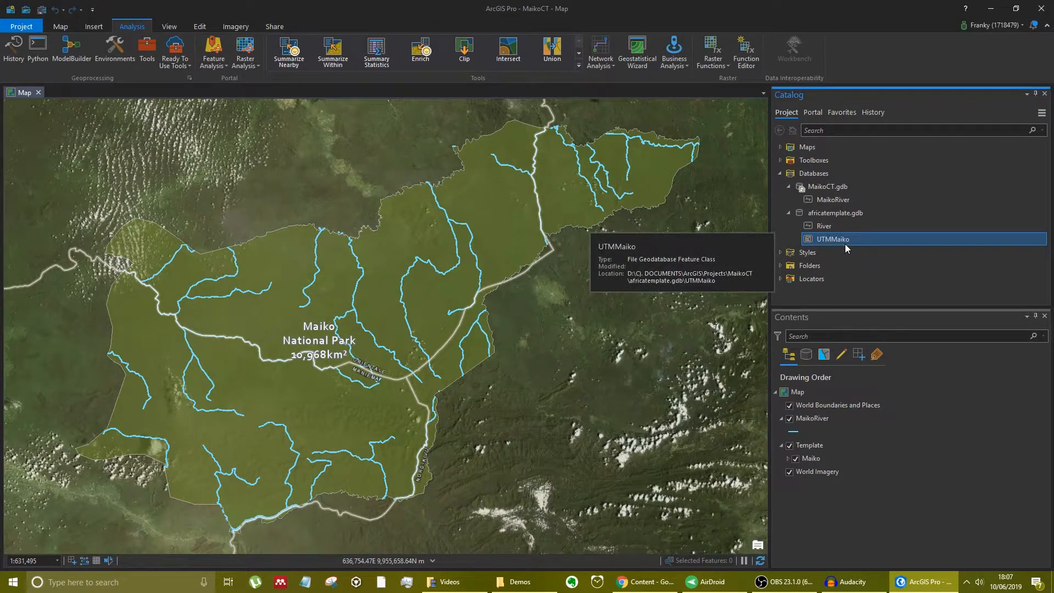
Preview the UTMMaiko feature class from africatemplate.gdb on the map and remove its layer again
{"action": "left_click_drag", "start_coordinate": [844, 240], "coordinate": [703, 269]}
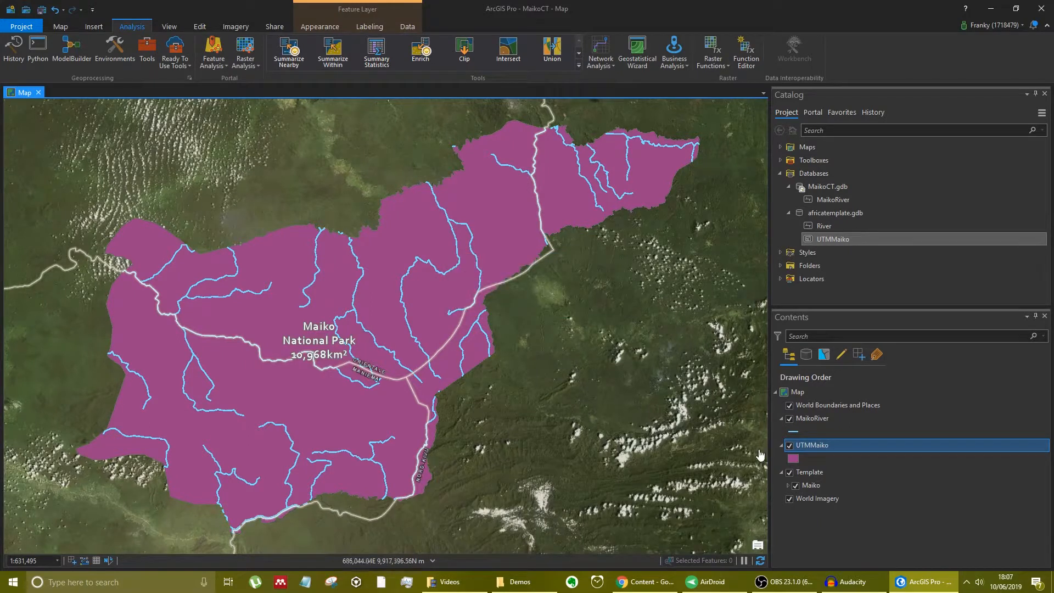
{"action": "left_click", "coordinate": [833, 446]}
{"action": "right_click", "coordinate": [831, 446]}
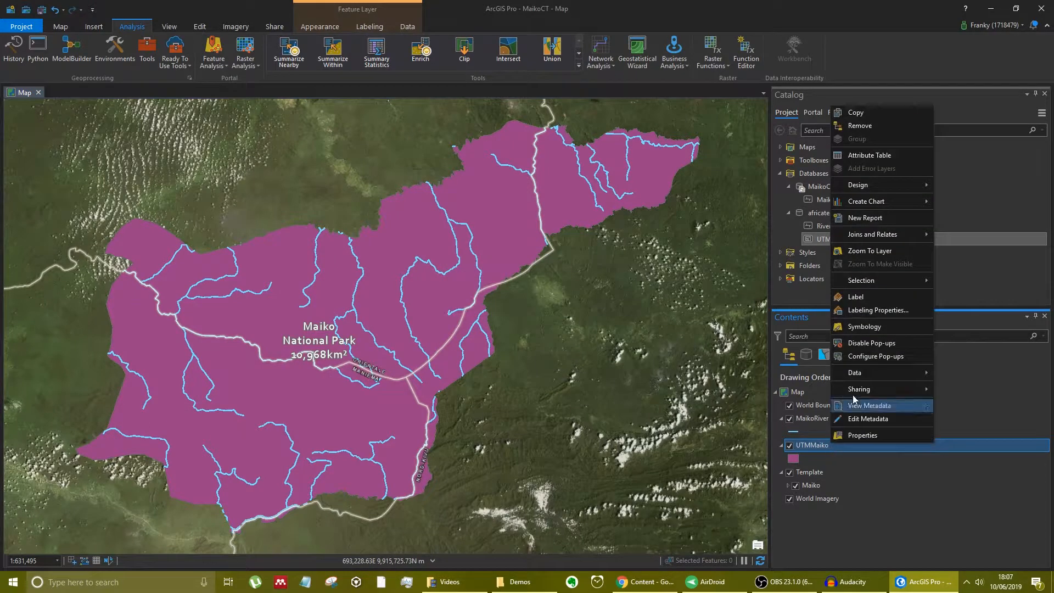
{"action": "left_click", "coordinate": [873, 130]}
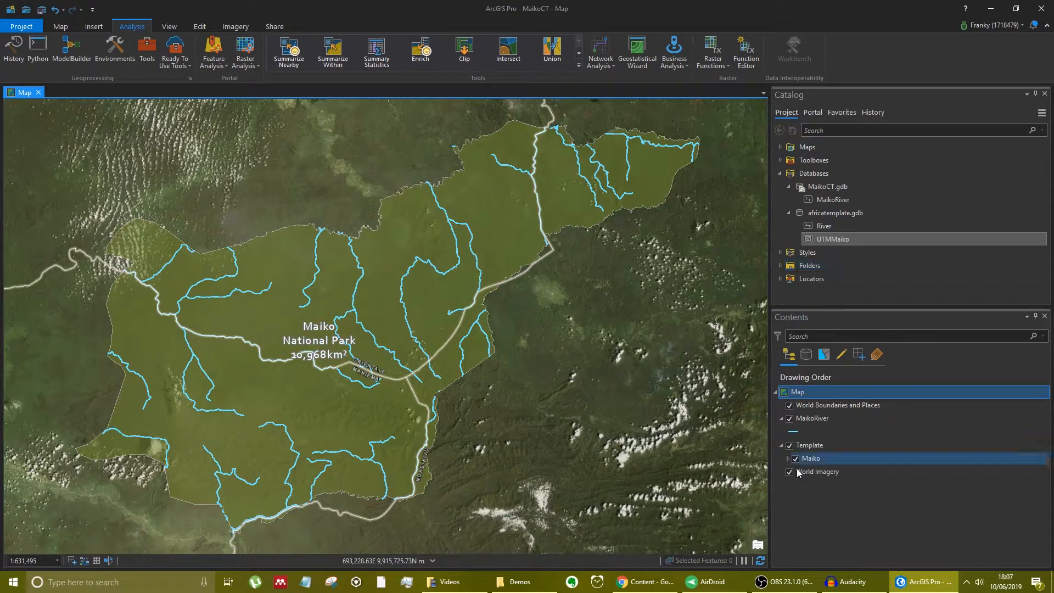
{"action": "left_click", "coordinate": [819, 461]}
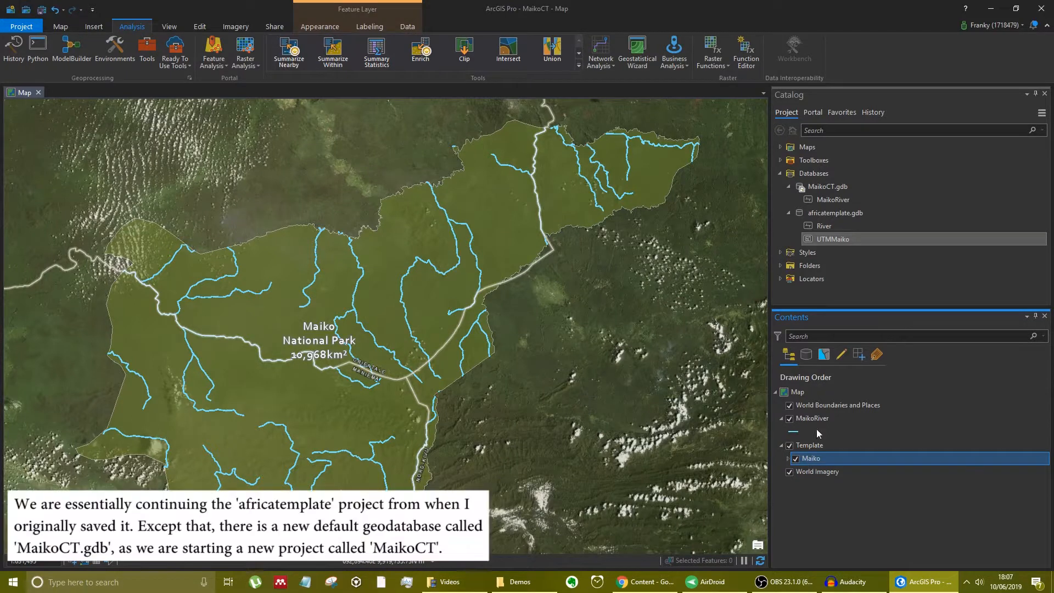
{"action": "left_click", "coordinate": [833, 240]}
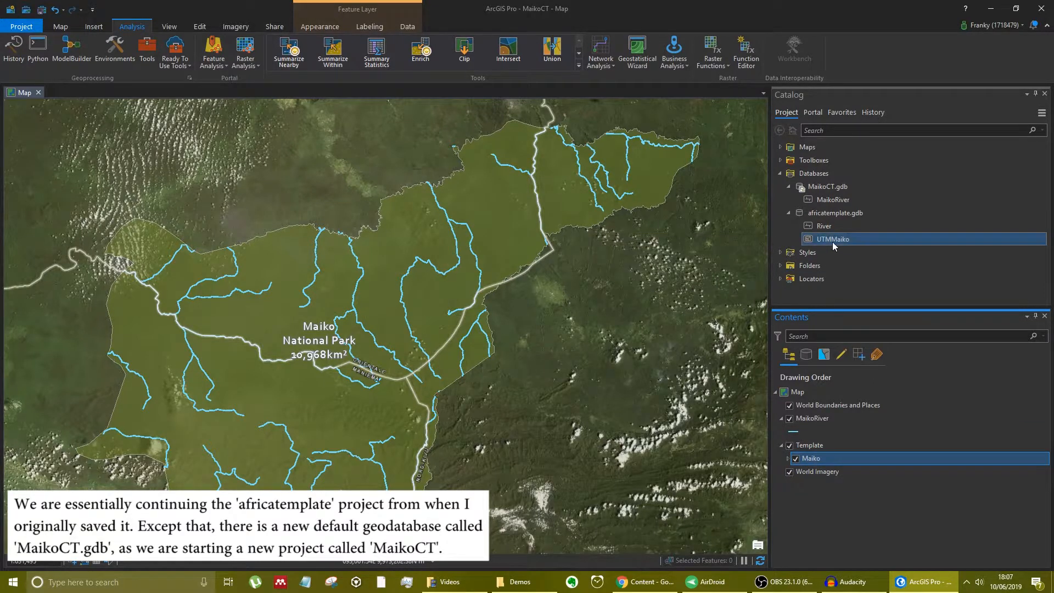
Collapse the Template layer group and the project's geodatabase listings
{"action": "left_click", "coordinate": [782, 445]}
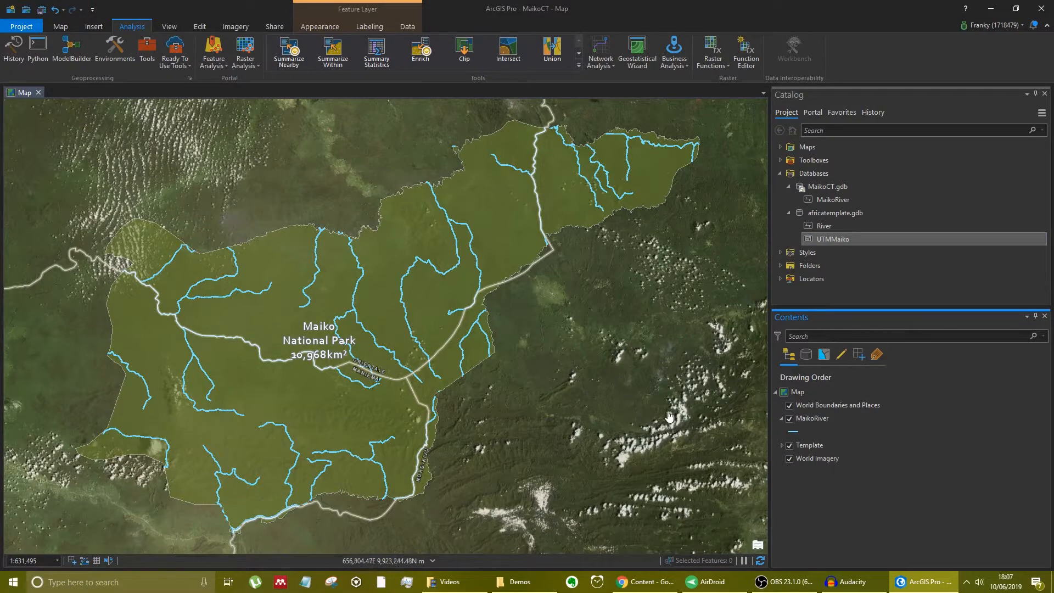
{"action": "left_click", "coordinate": [908, 215]}
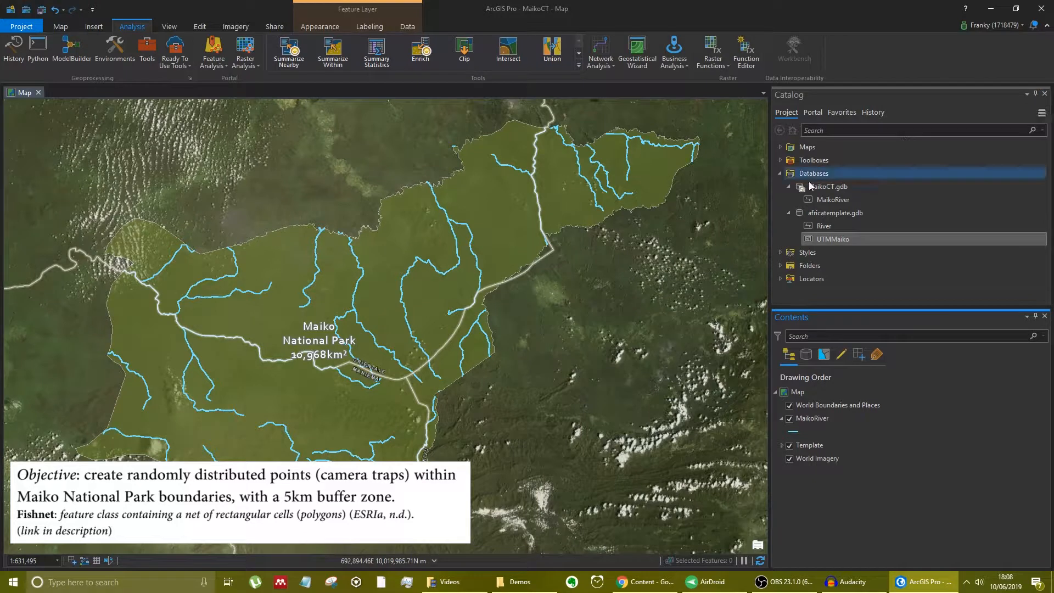
{"action": "left_click", "coordinate": [789, 212]}
{"action": "left_click", "coordinate": [788, 187]}
{"action": "left_click", "coordinate": [780, 173]}
Check which models are stored in the MaikoCT.tbx toolbox, then collapse the toolbox listing
{"action": "left_click", "coordinate": [780, 160]}
{"action": "left_click", "coordinate": [788, 174]}
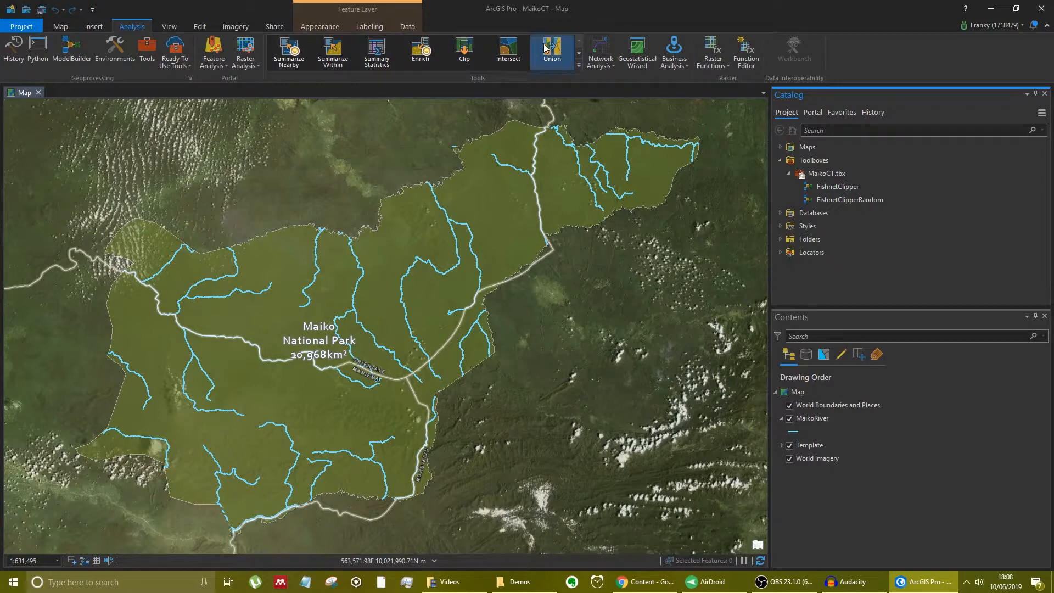
{"action": "left_click", "coordinate": [829, 187]}
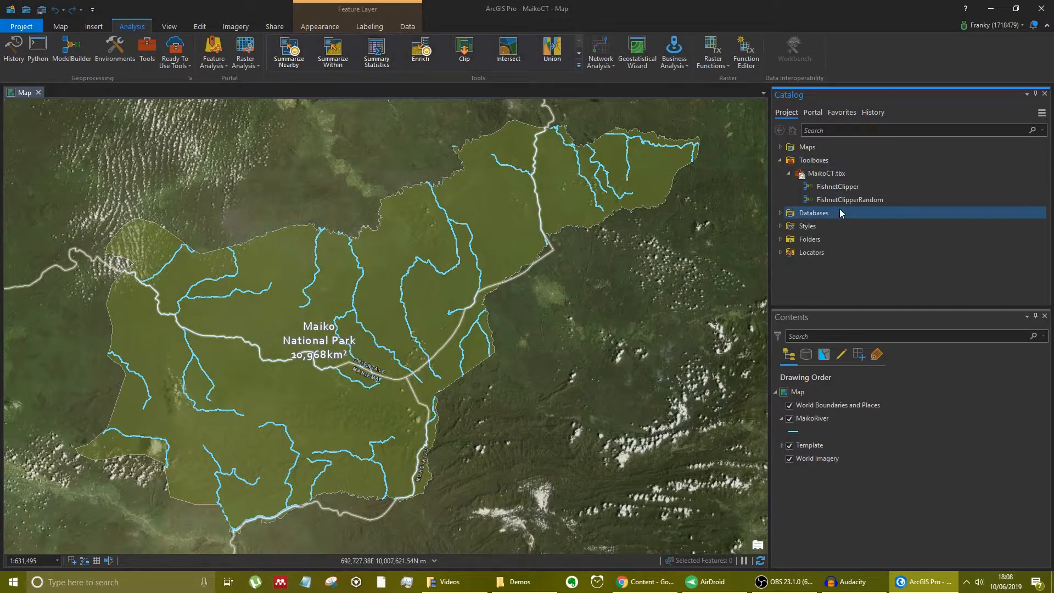
{"action": "left_click", "coordinate": [790, 175]}
{"action": "left_click", "coordinate": [779, 161]}
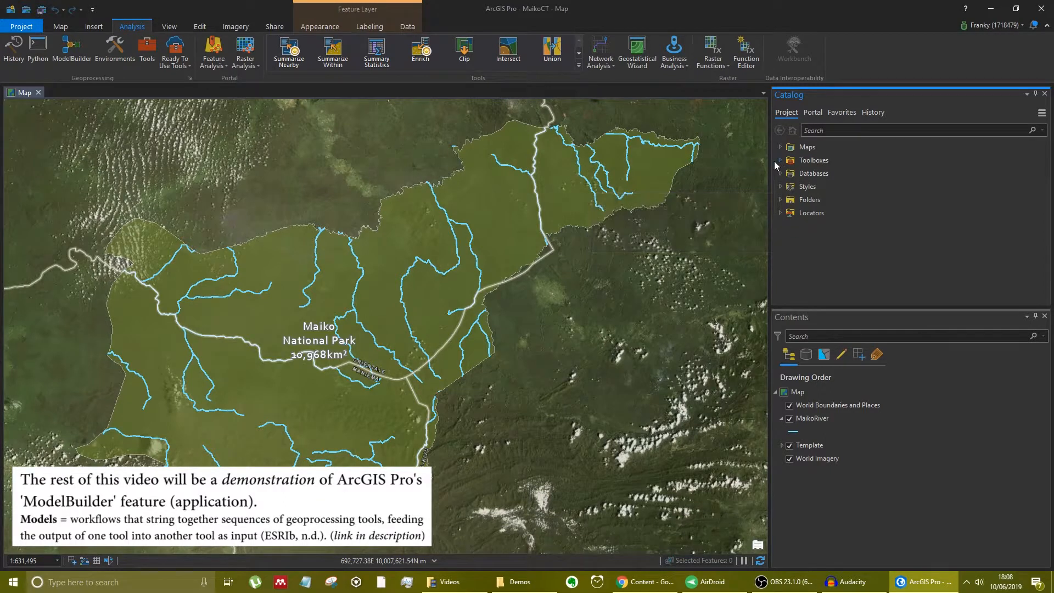
Create a new empty model in ModelBuilder
{"action": "left_click", "coordinate": [93, 27]}
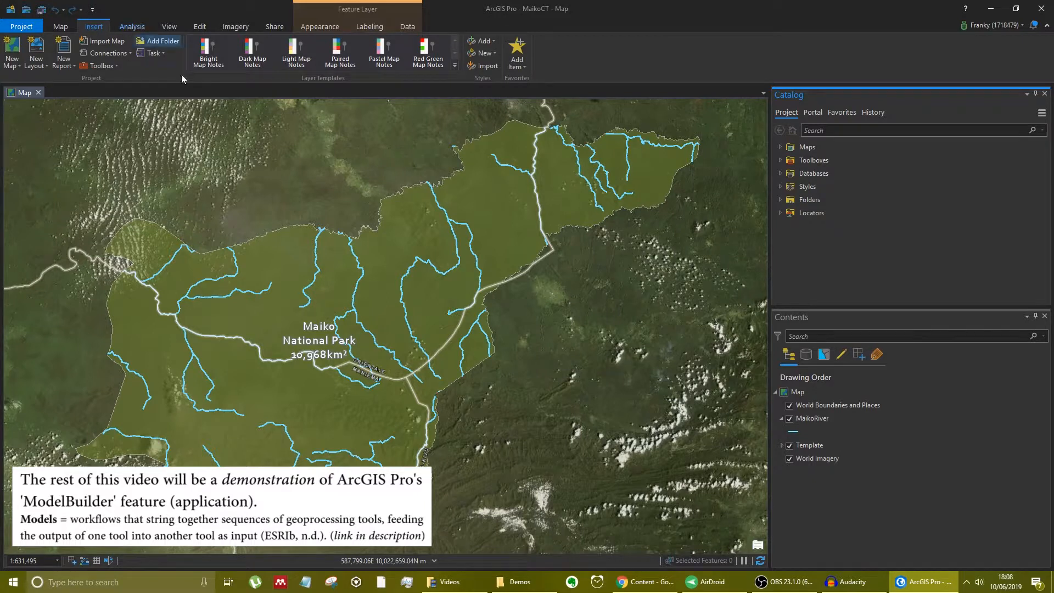
{"action": "left_click", "coordinate": [141, 28]}
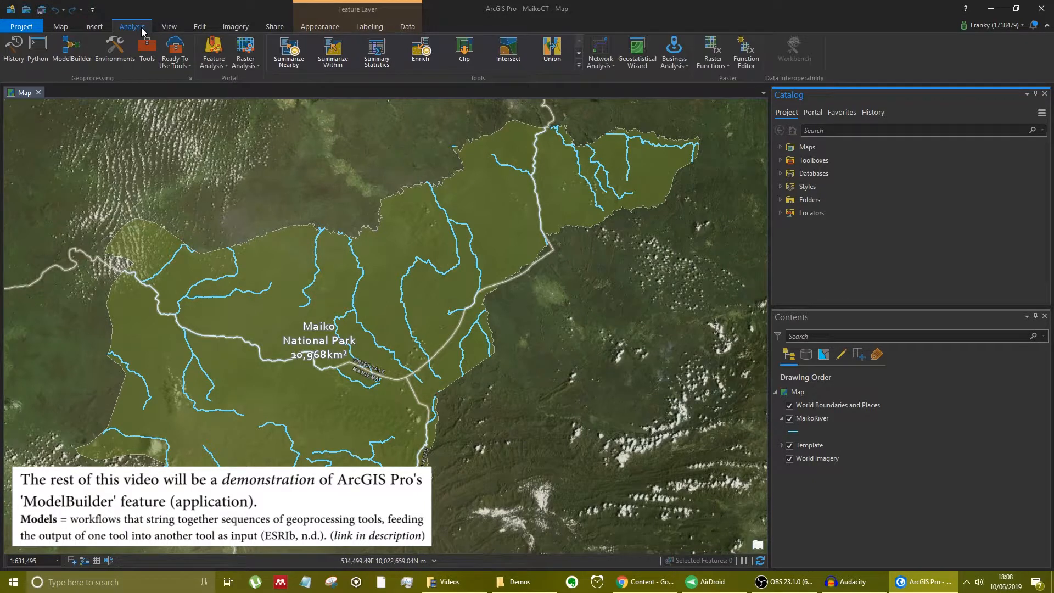
{"action": "left_click", "coordinate": [72, 49]}
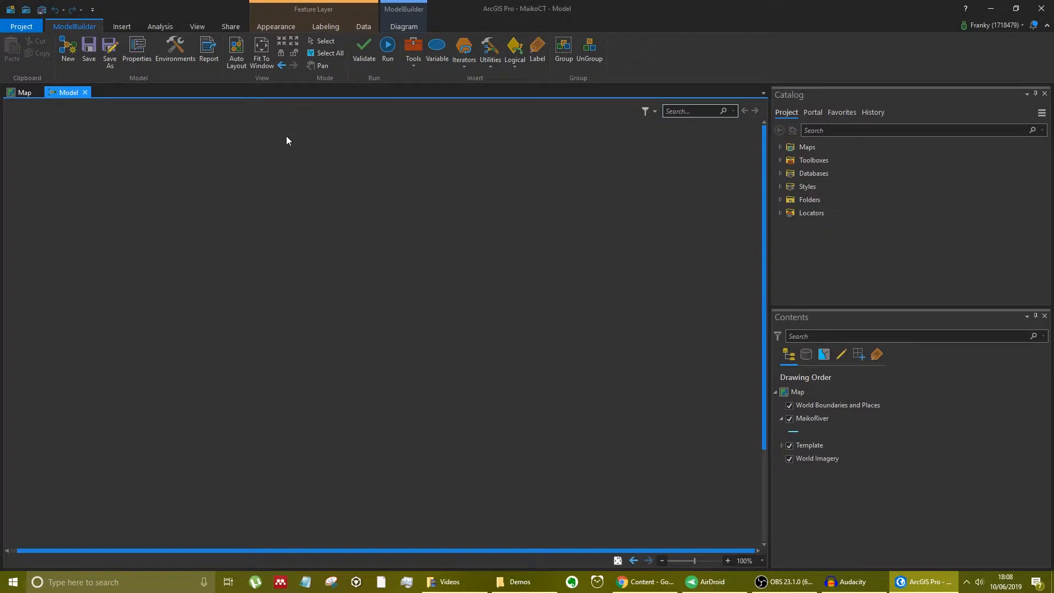
Add the Clip analysis tool to the model and move it with its output to the canvas's left half
{"action": "left_click", "coordinate": [414, 50]}
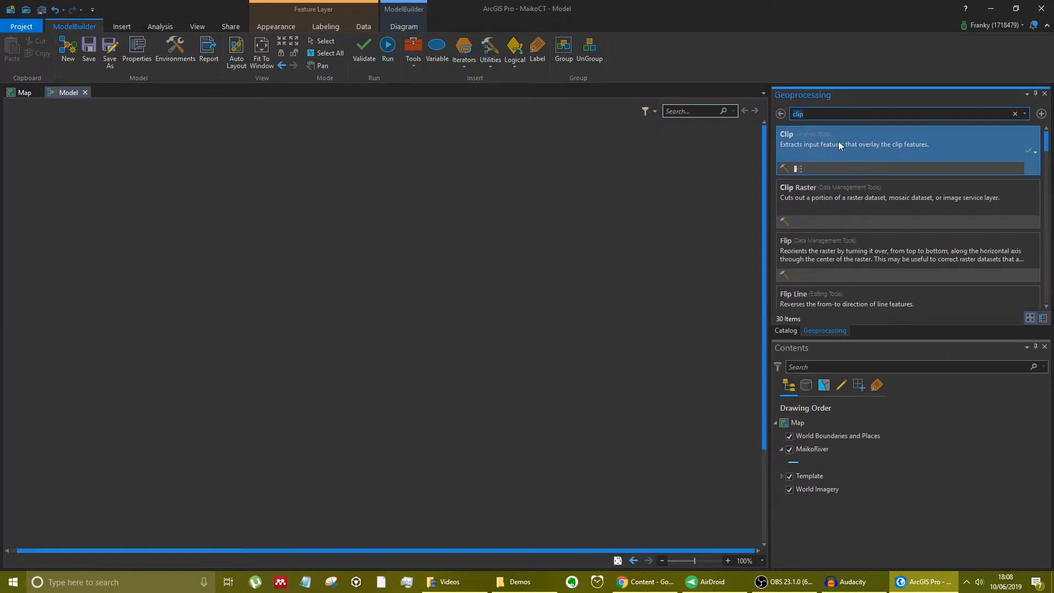
{"action": "left_click_drag", "start_coordinate": [834, 133], "coordinate": [498, 248]}
{"action": "left_click_drag", "start_coordinate": [652, 338], "coordinate": [454, 241]}
{"action": "left_click_drag", "start_coordinate": [518, 261], "coordinate": [222, 291]}
{"action": "left_click", "coordinate": [296, 237]}
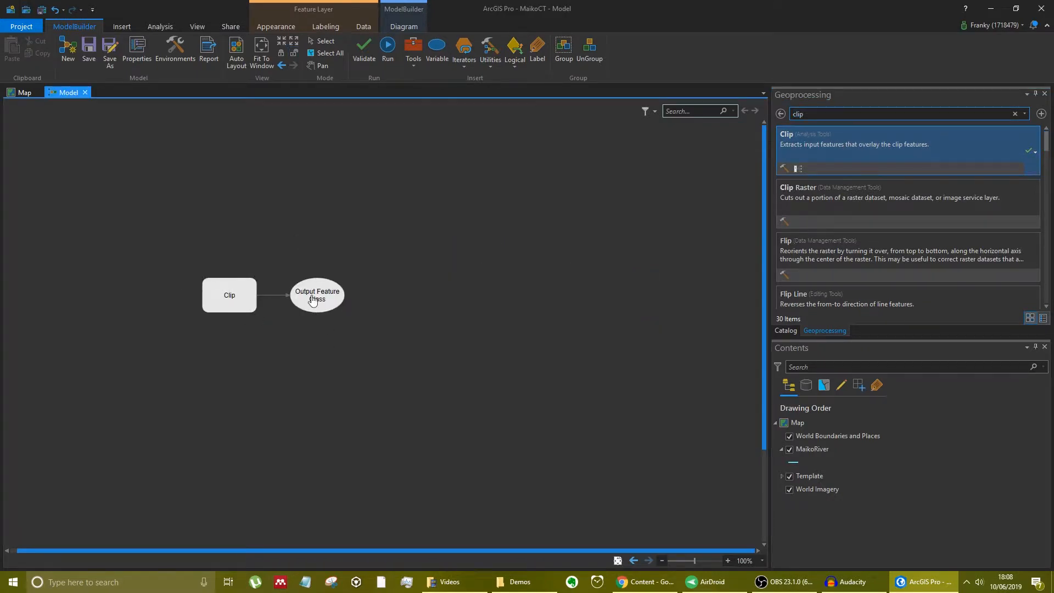
Remove the Clip tool and its output from the model, and close the model to return to the map
{"action": "right_click", "coordinate": [236, 296]}
{"action": "left_click", "coordinate": [357, 330]}
{"action": "left_click_drag", "start_coordinate": [364, 338], "coordinate": [200, 277]}
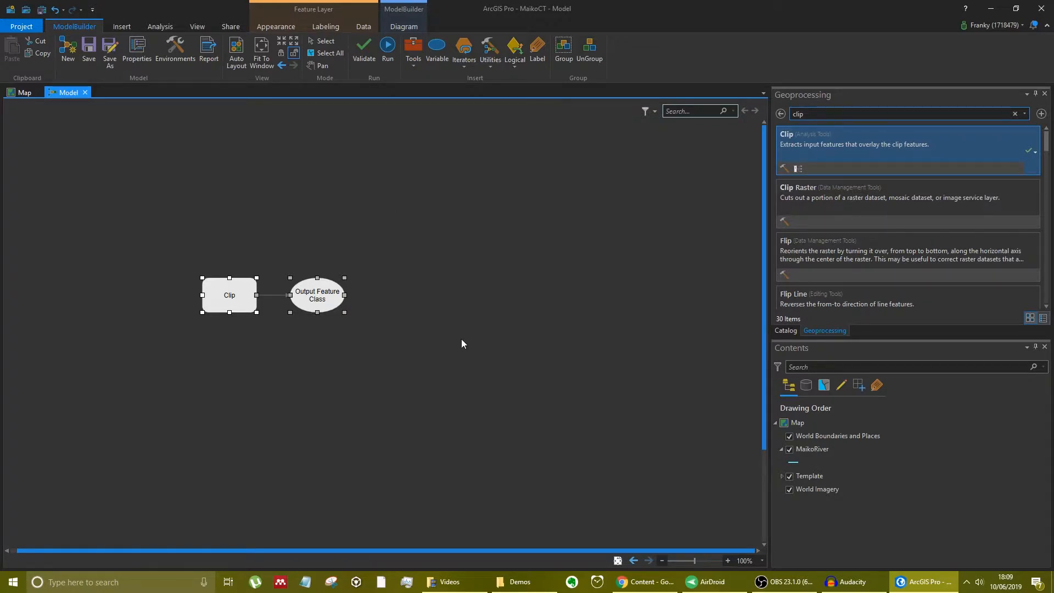
{"action": "key", "text": "ctrl+x"}
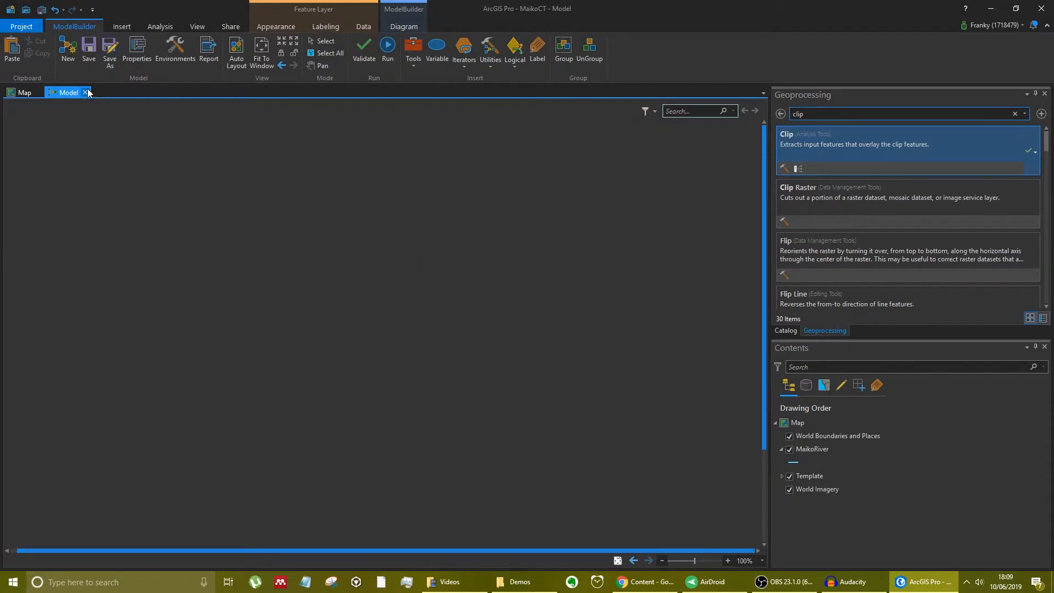
{"action": "left_click", "coordinate": [88, 92]}
{"action": "left_click", "coordinate": [556, 313]}
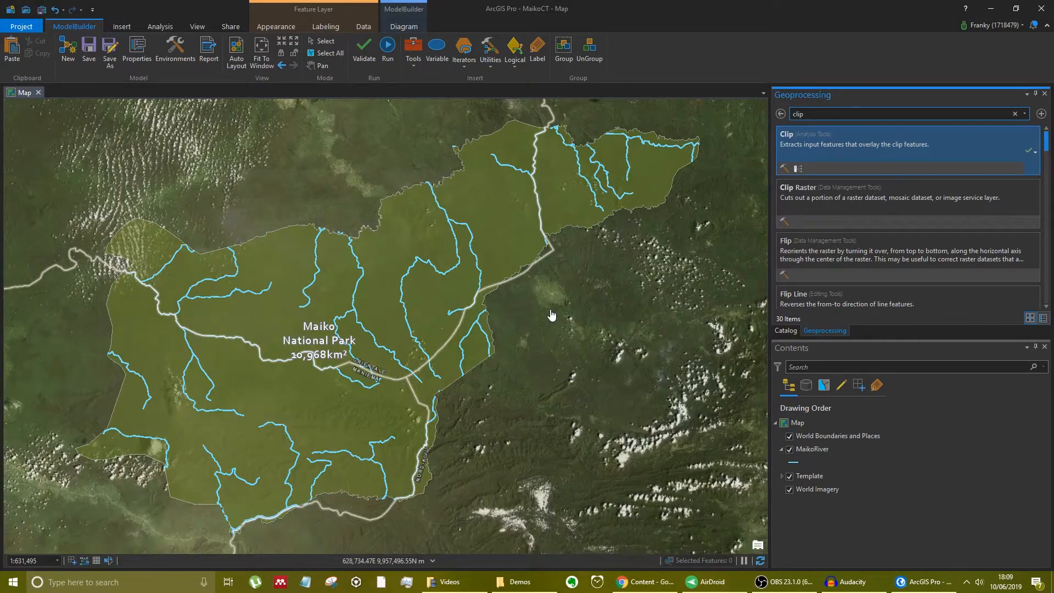
Permanently delete the empty model named Model from the MaikoCT.tbx toolbox
{"action": "left_click", "coordinate": [797, 331]}
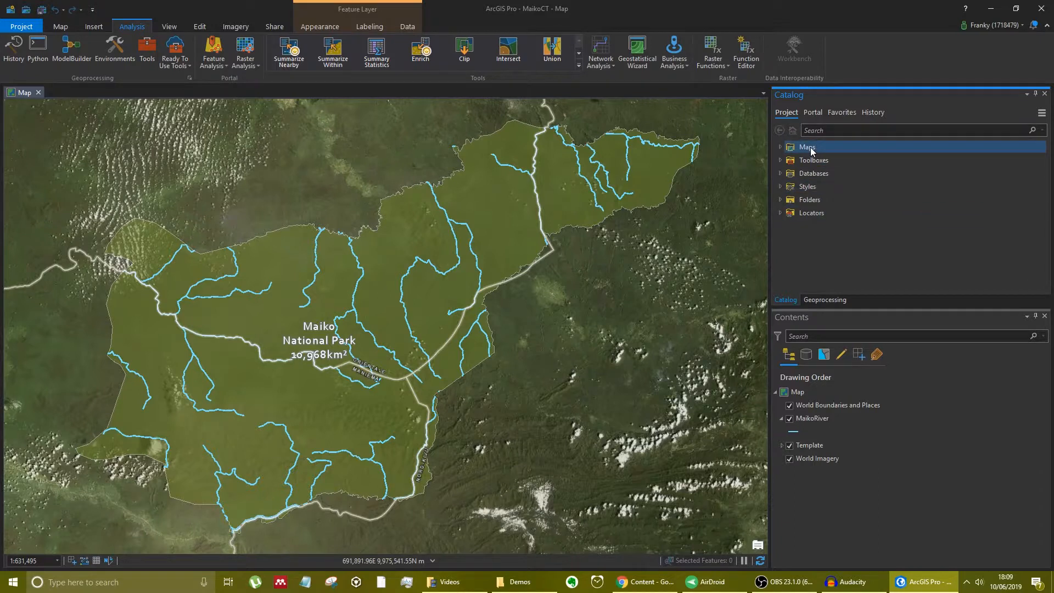
{"action": "left_click", "coordinate": [780, 159]}
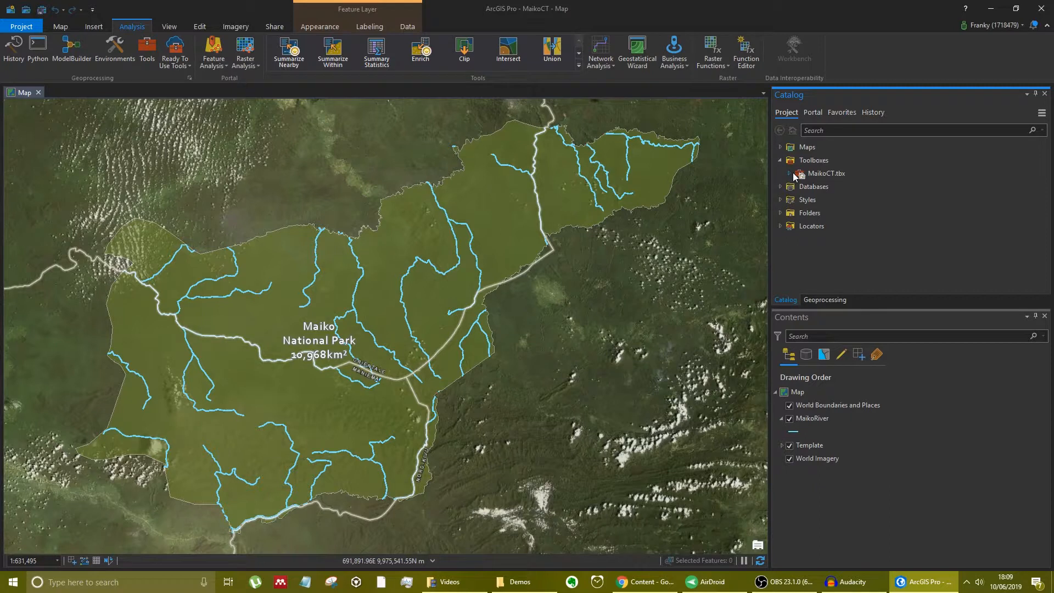
{"action": "left_click", "coordinate": [790, 173]}
{"action": "left_click", "coordinate": [827, 214]}
{"action": "right_click", "coordinate": [829, 212]}
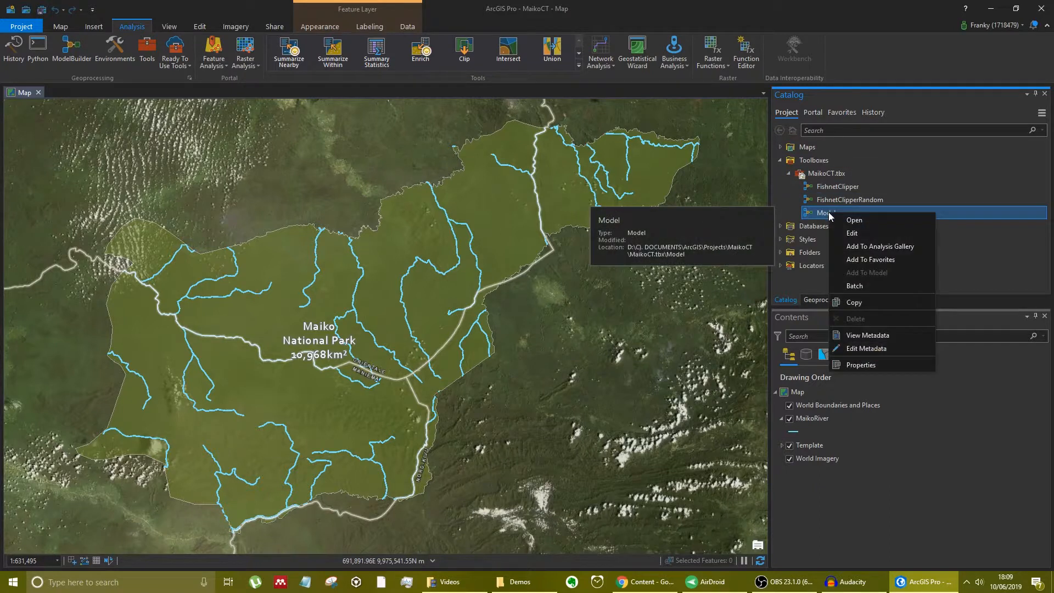
{"action": "left_click", "coordinate": [855, 319]}
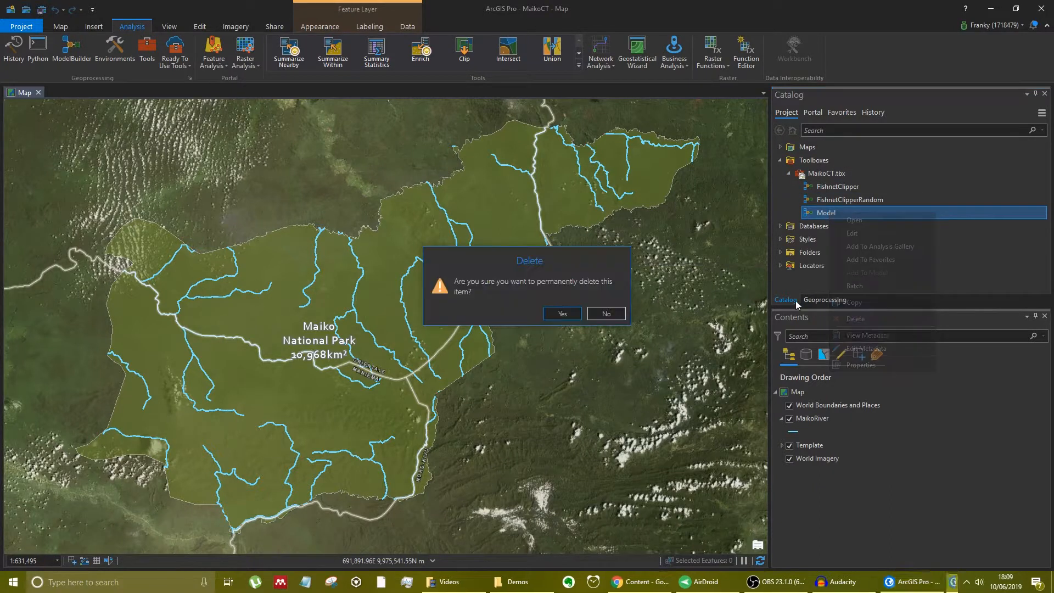
{"action": "left_click", "coordinate": [576, 314]}
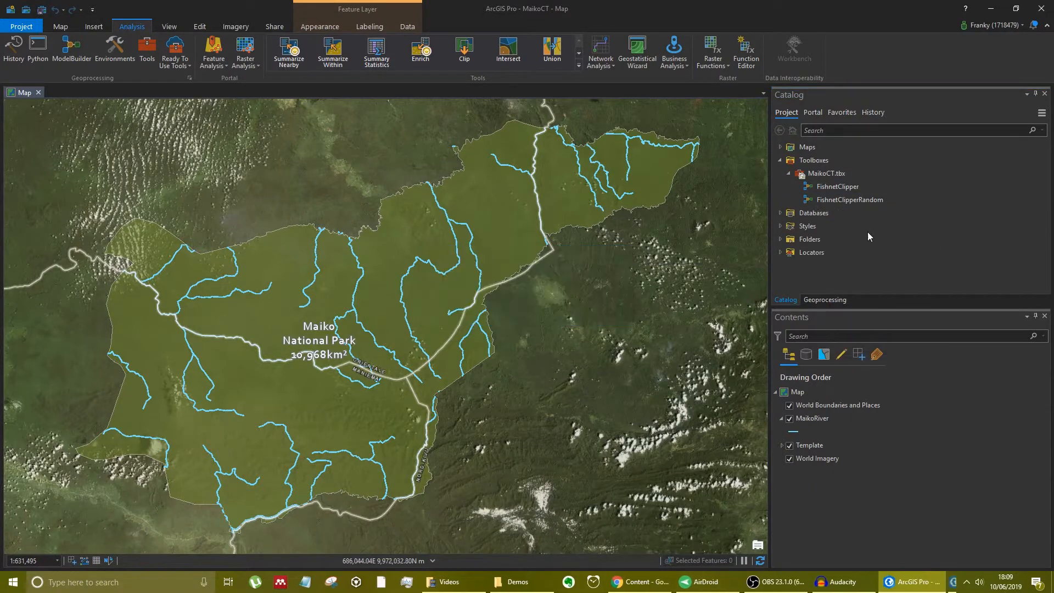
Open the FishnetClipper model for editing, examine its workflow diagram, and return to the map
{"action": "left_click", "coordinate": [899, 186]}
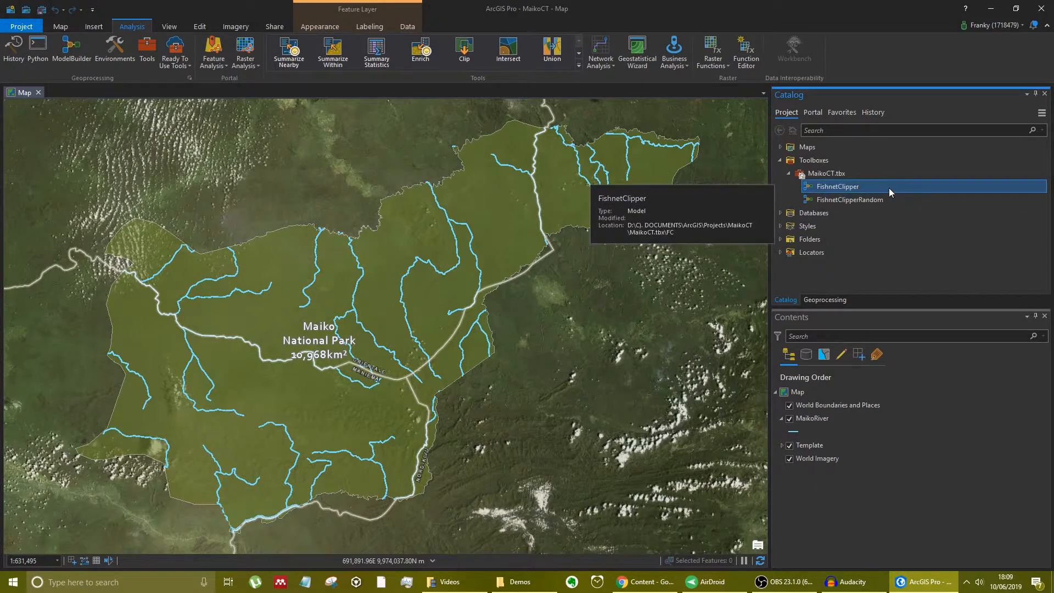
{"action": "right_click", "coordinate": [826, 189]}
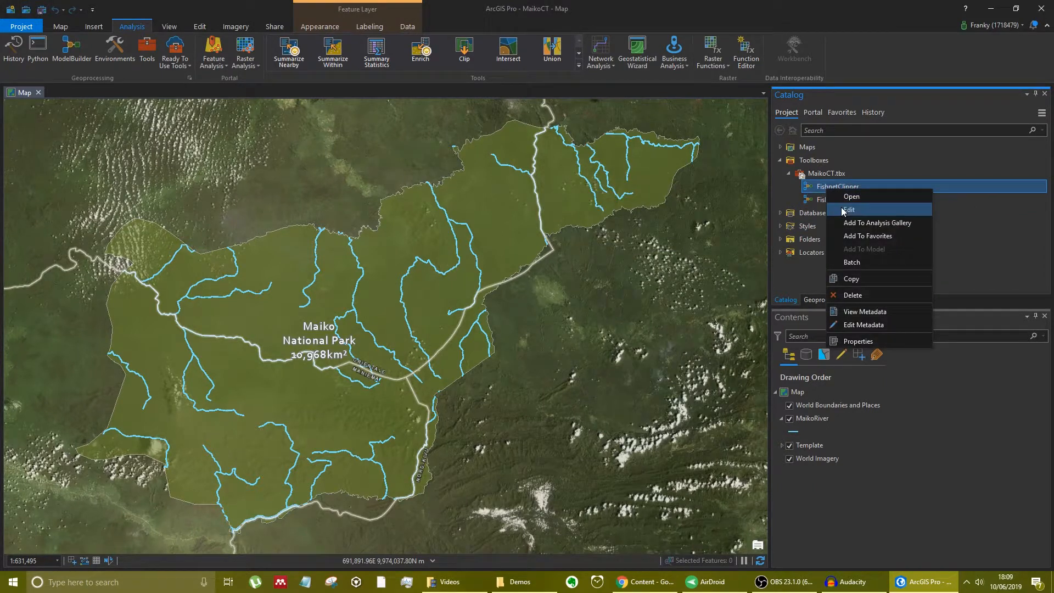
{"action": "left_click", "coordinate": [841, 206]}
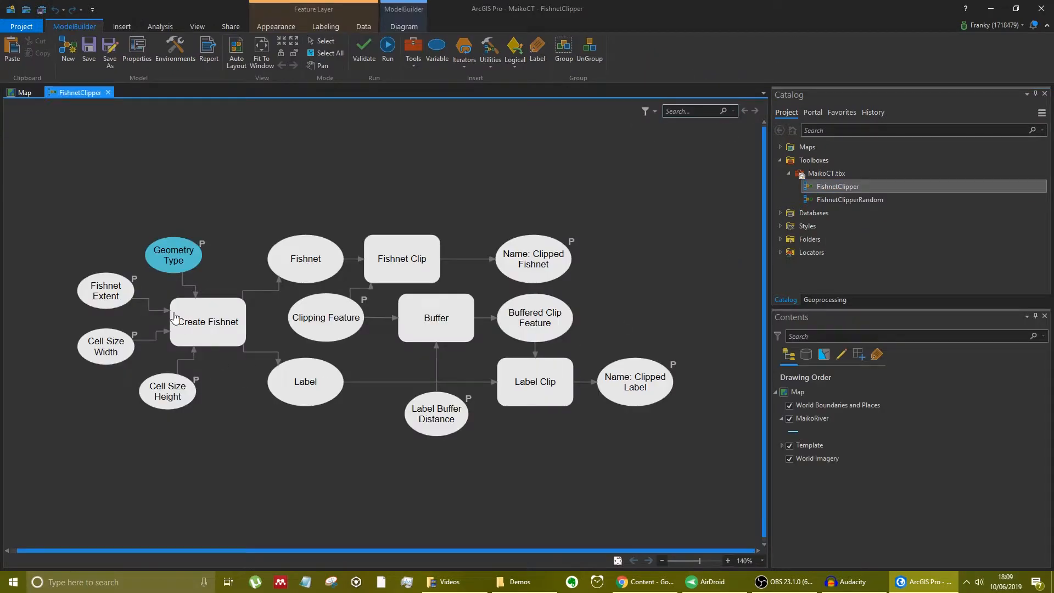
{"action": "mouse_move", "coordinate": [210, 303]}
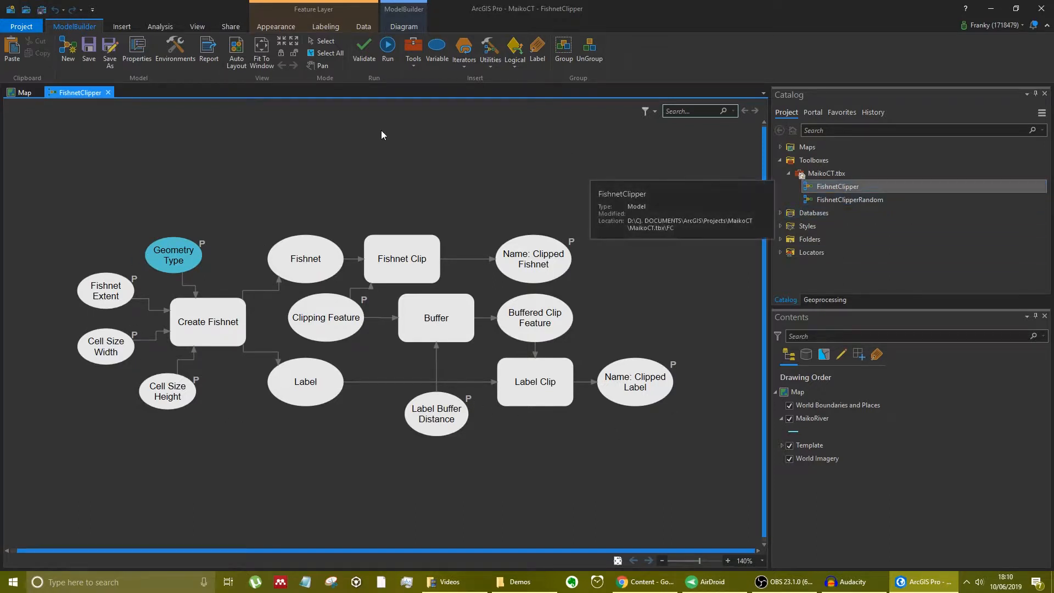
{"action": "left_click", "coordinate": [29, 94]}
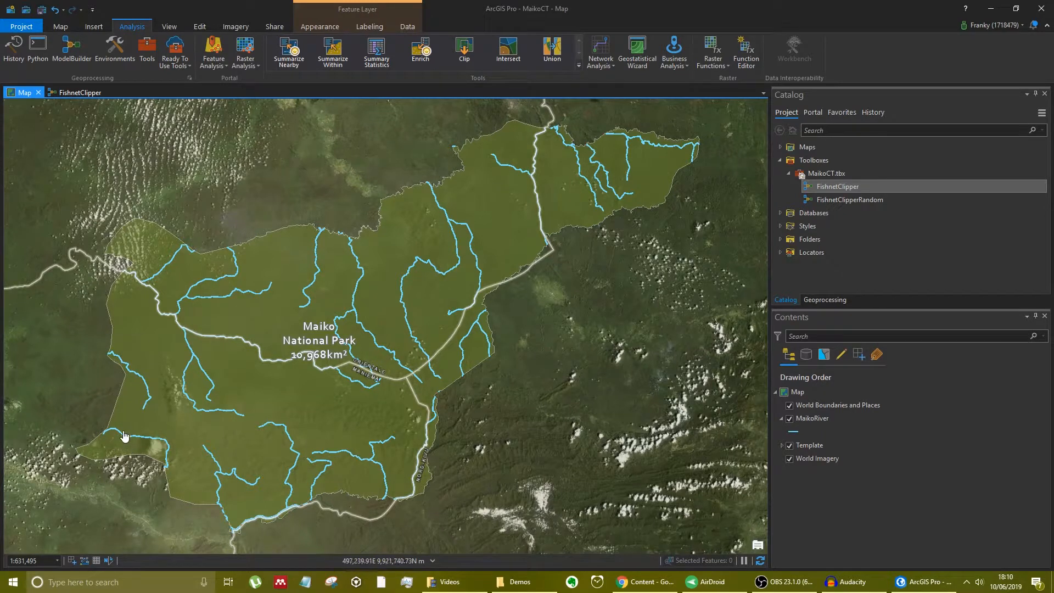
Open the FishnetClipperRandom model for editing, examine its random label removal part, and close both model diagrams
{"action": "left_click", "coordinate": [810, 200]}
{"action": "right_click", "coordinate": [814, 200]}
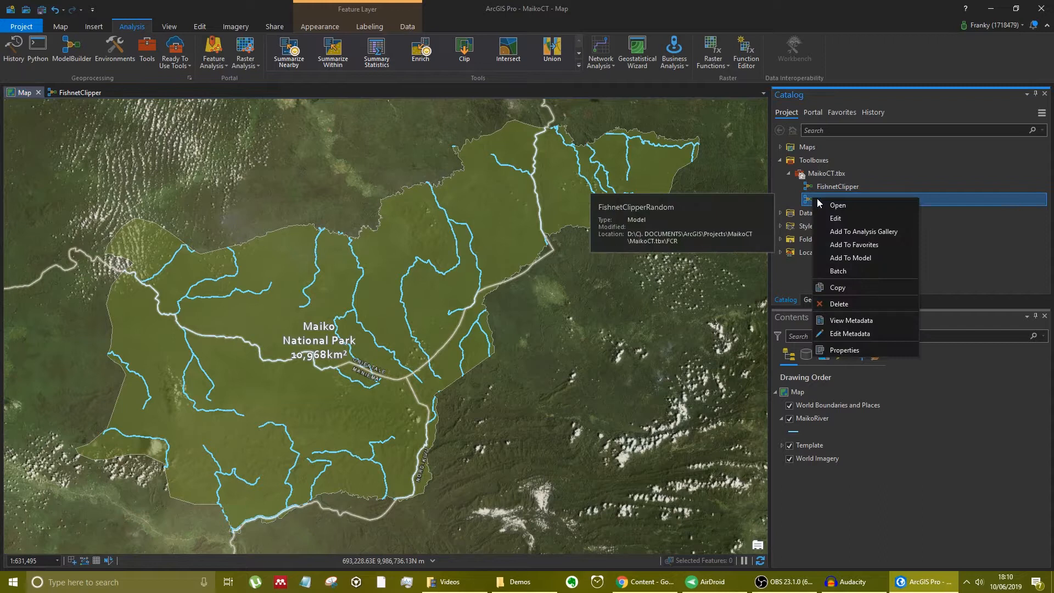
{"action": "left_click", "coordinate": [837, 218]}
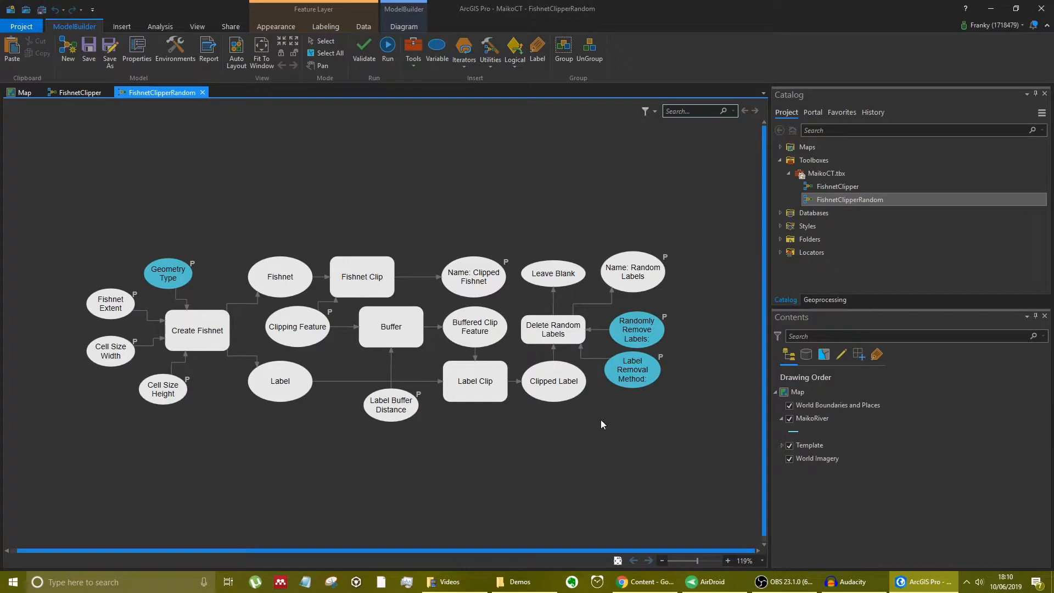
{"action": "mouse_move", "coordinate": [578, 328]}
{"action": "left_click", "coordinate": [202, 92]}
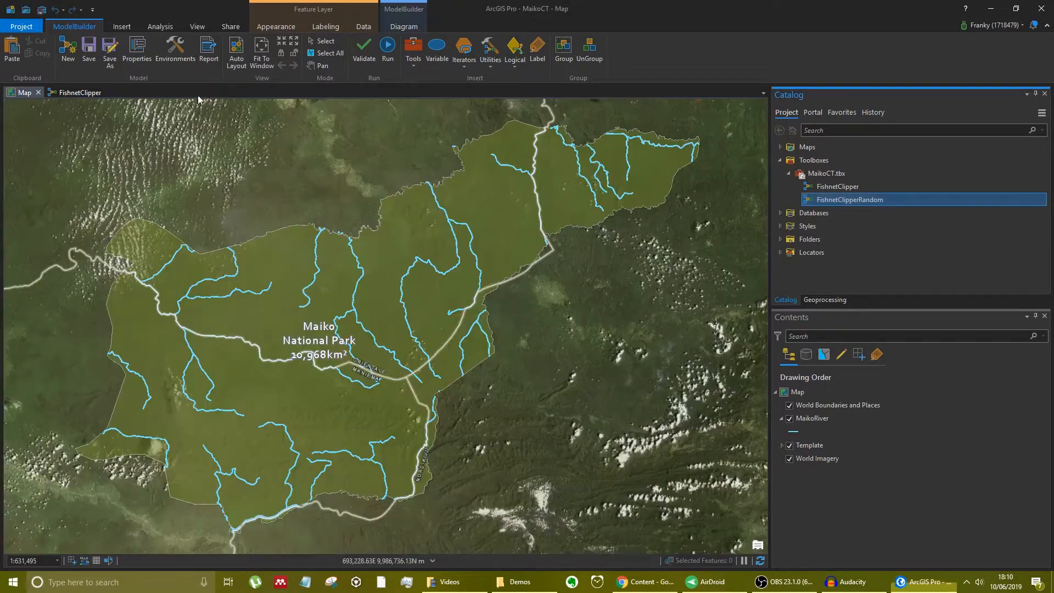
{"action": "left_click", "coordinate": [107, 93]}
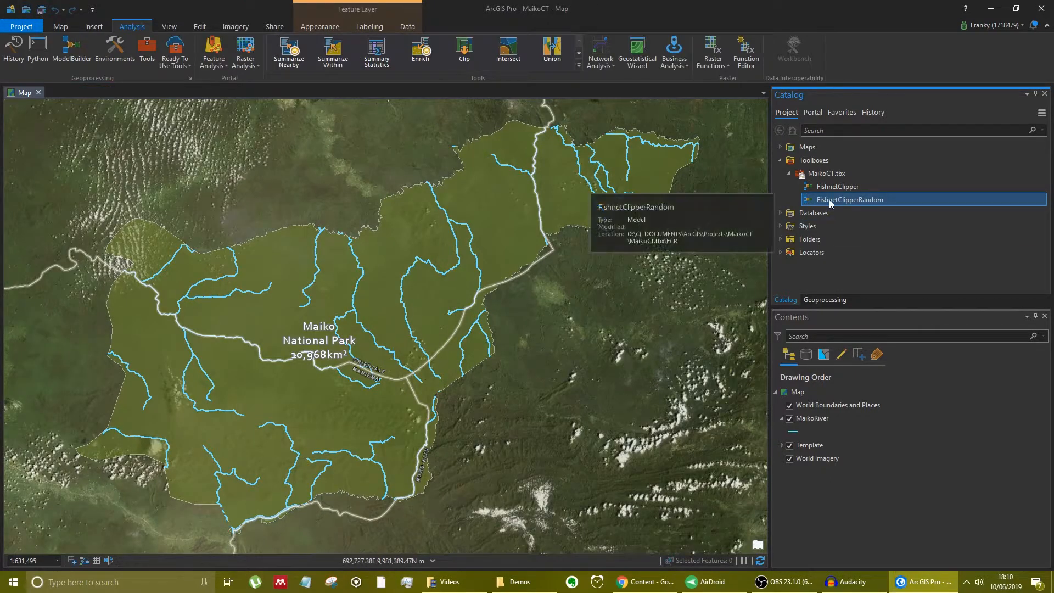
Open FishnetClipperRandom as a geoprocessing tool and set the fishnet extent to match the Template\Maiko layer
{"action": "double_click", "coordinate": [859, 200]}
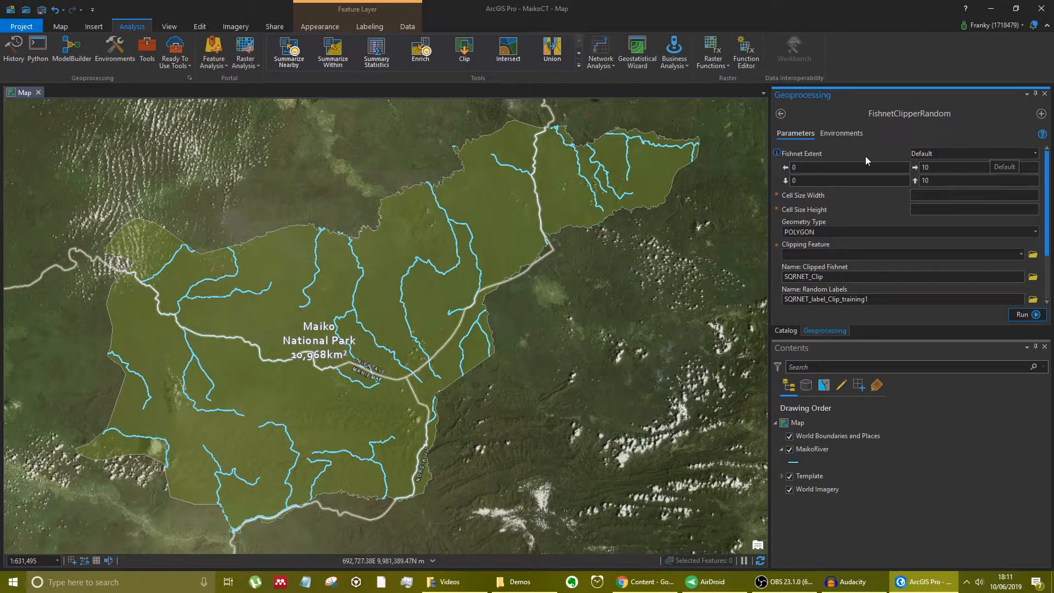
{"action": "mouse_move", "coordinate": [777, 155]}
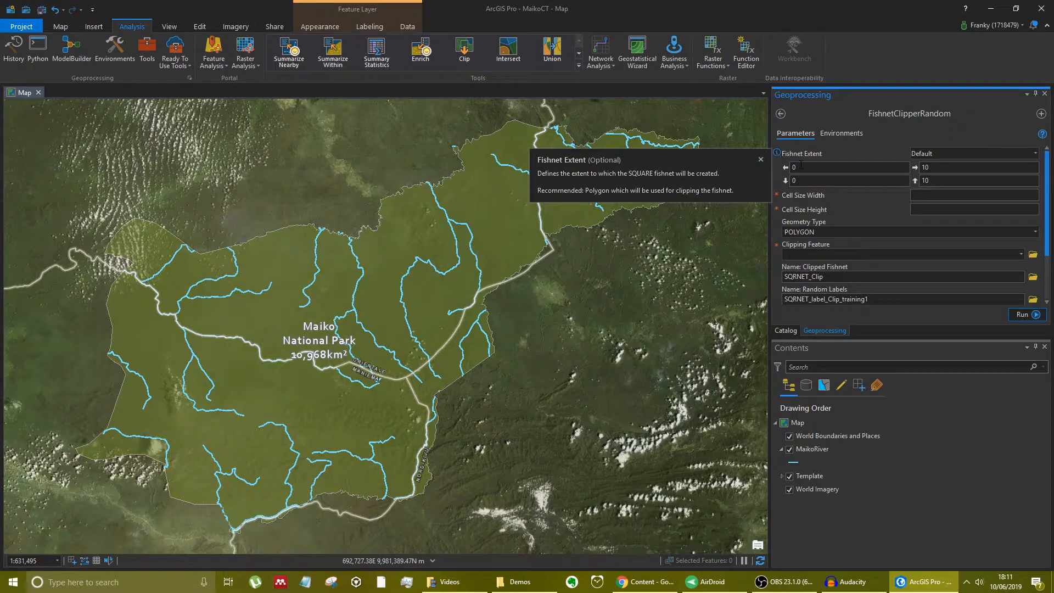
{"action": "scroll", "coordinate": [809, 295], "scroll_direction": "down", "scroll_amount": 3}
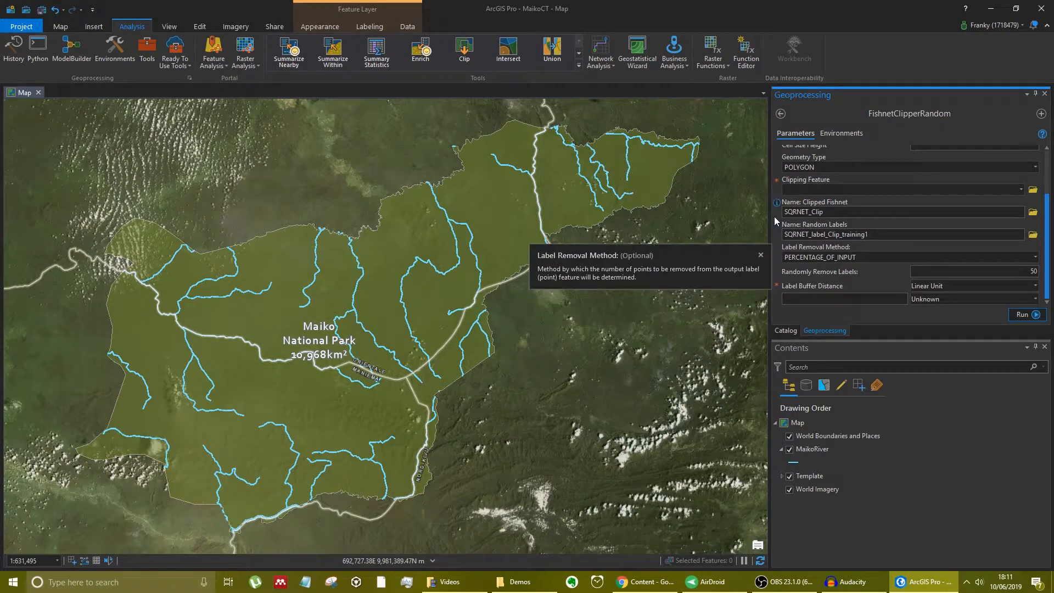
{"action": "scroll", "coordinate": [774, 216], "scroll_direction": "up", "scroll_amount": 3}
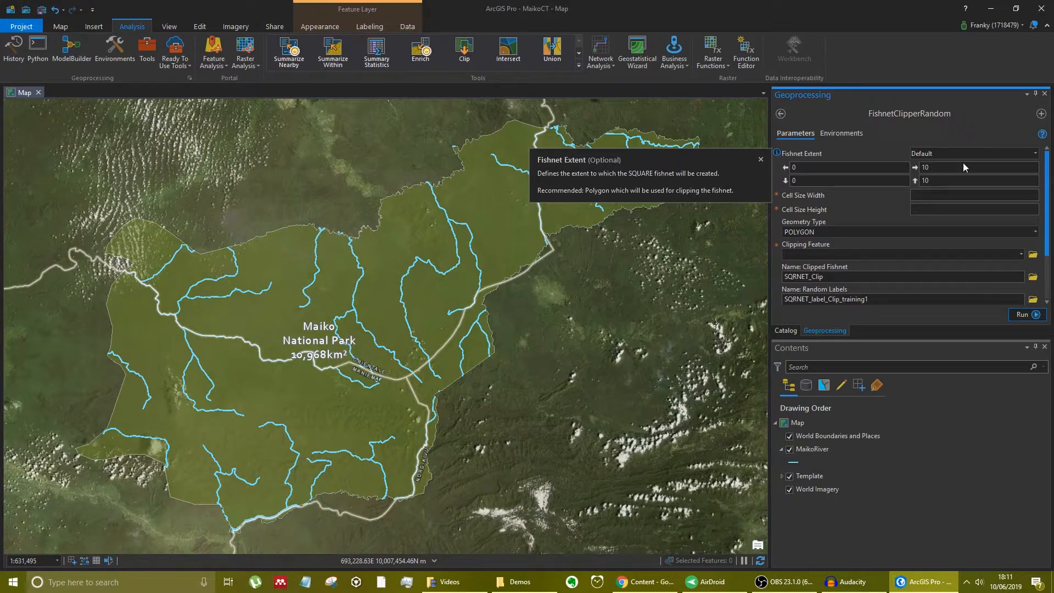
{"action": "left_click", "coordinate": [987, 155]}
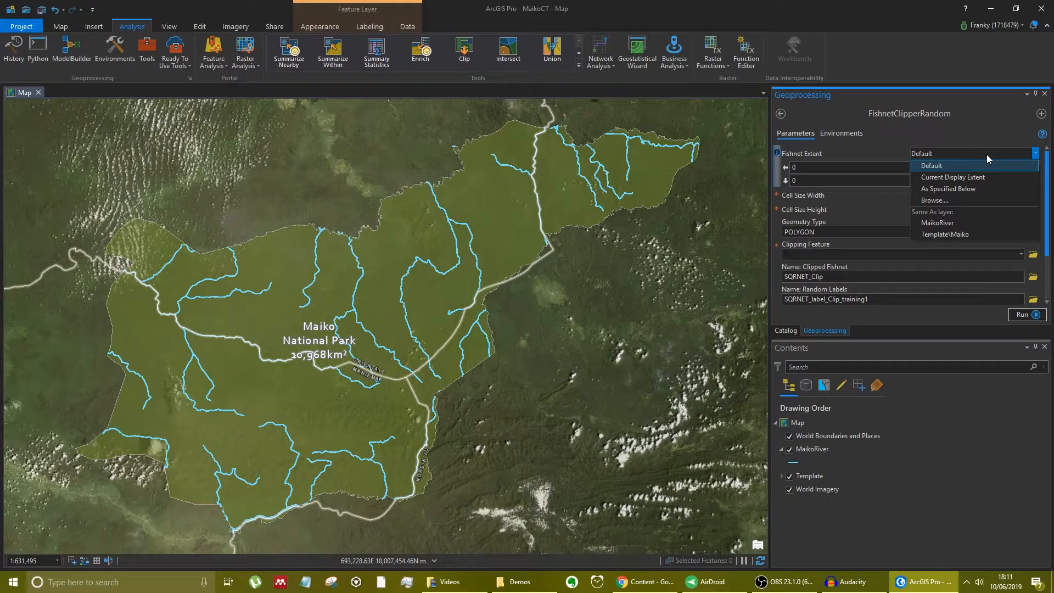
{"action": "left_click", "coordinate": [974, 236]}
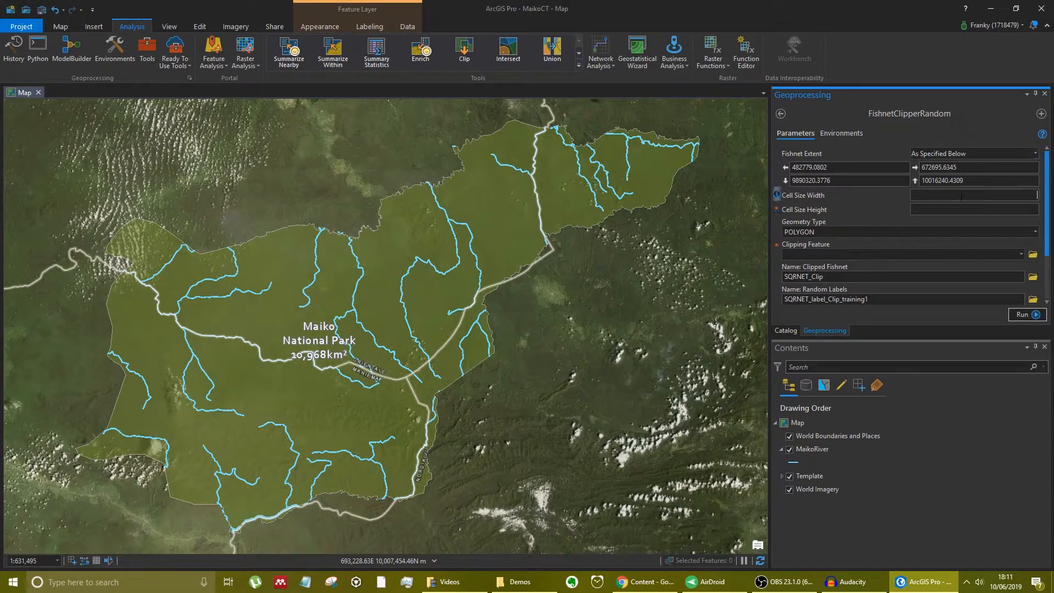
Set the fishnet's cell size width and height to 5000, keeping POLYGON as the geometry type
{"action": "type", "text": "5000"}
{"action": "left_click", "coordinate": [944, 209]}
{"action": "left_click", "coordinate": [858, 235]}
{"action": "left_click", "coordinate": [1036, 232]}
{"action": "left_click", "coordinate": [1037, 232]}
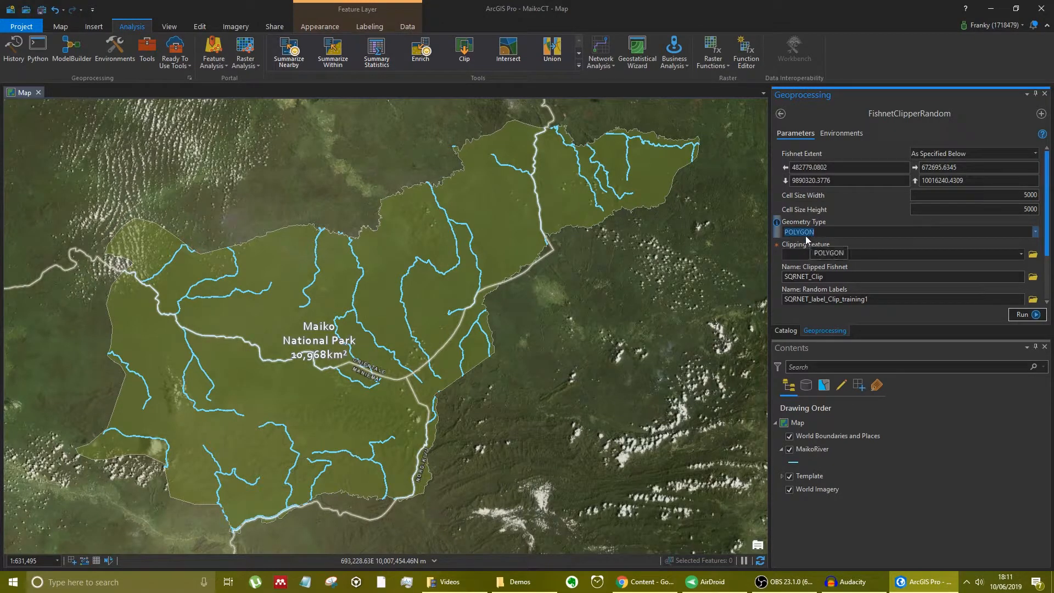
Choose the Template\Maiko layer as the clipping feature for the fishnet
{"action": "scroll", "coordinate": [878, 246], "scroll_direction": "down", "scroll_amount": 2}
{"action": "left_click", "coordinate": [808, 201]}
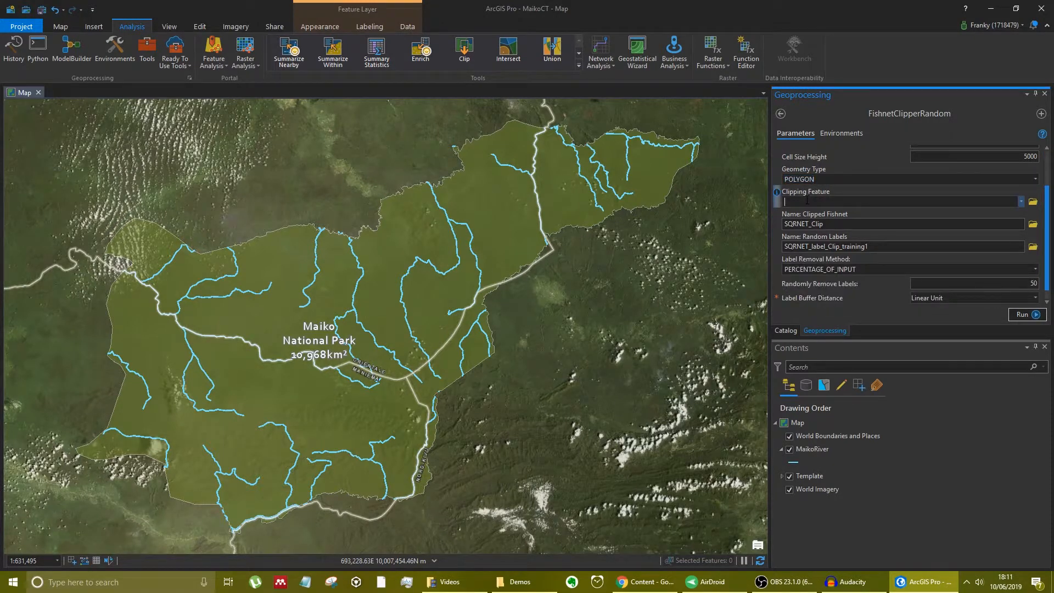
{"action": "left_click", "coordinate": [1021, 202]}
{"action": "left_click", "coordinate": [965, 222]}
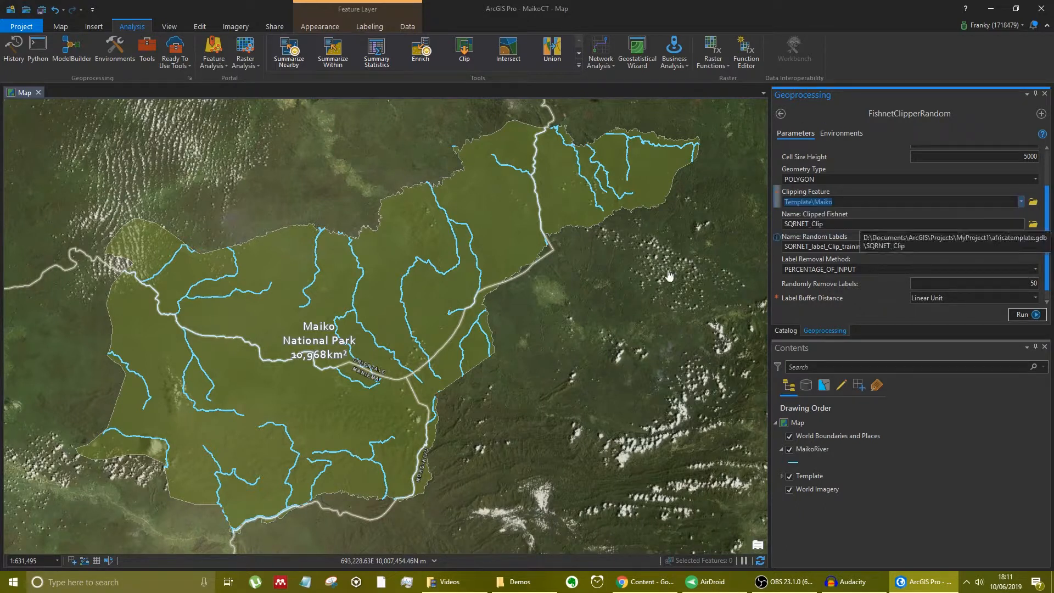
Review the clipping feature, the fishnet extent options and the remaining tool parameters
{"action": "scroll", "coordinate": [893, 235], "scroll_direction": "up", "scroll_amount": 2}
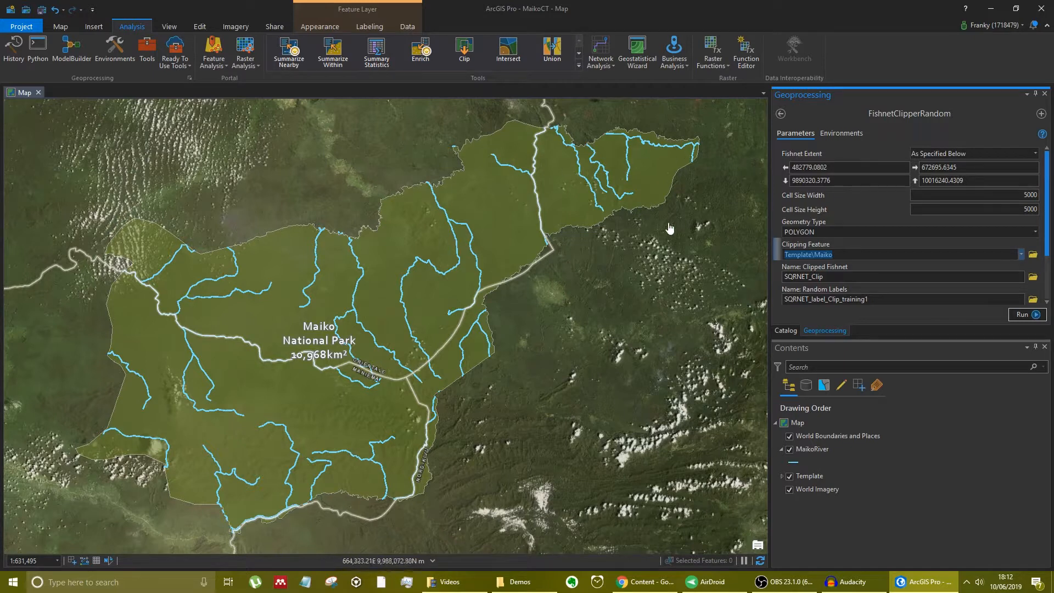
{"action": "left_click", "coordinate": [838, 258]}
{"action": "left_click", "coordinate": [1012, 154]}
{"action": "left_click", "coordinate": [1011, 152]}
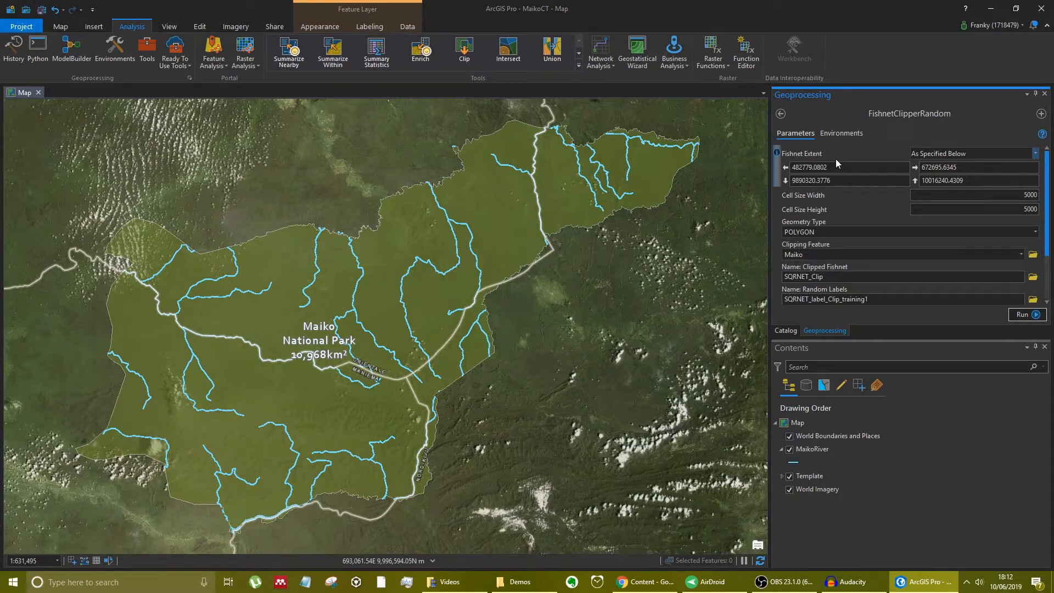
{"action": "left_click", "coordinate": [1016, 153]}
{"action": "left_click", "coordinate": [1017, 155]}
{"action": "scroll", "coordinate": [976, 264], "scroll_direction": "down", "scroll_amount": 3}
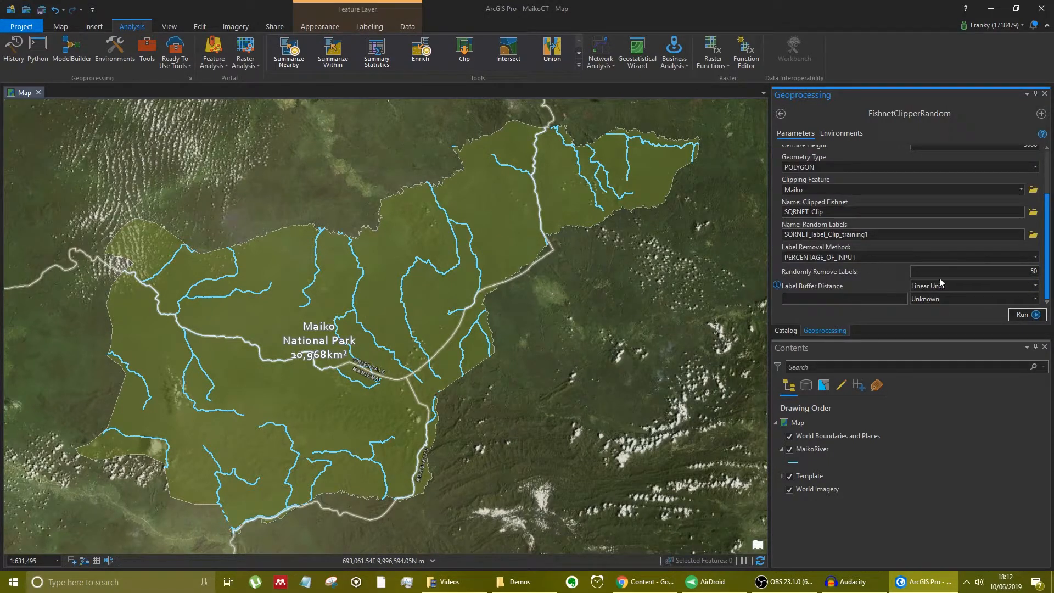
{"action": "scroll", "coordinate": [971, 272], "scroll_direction": "up", "scroll_amount": 3}
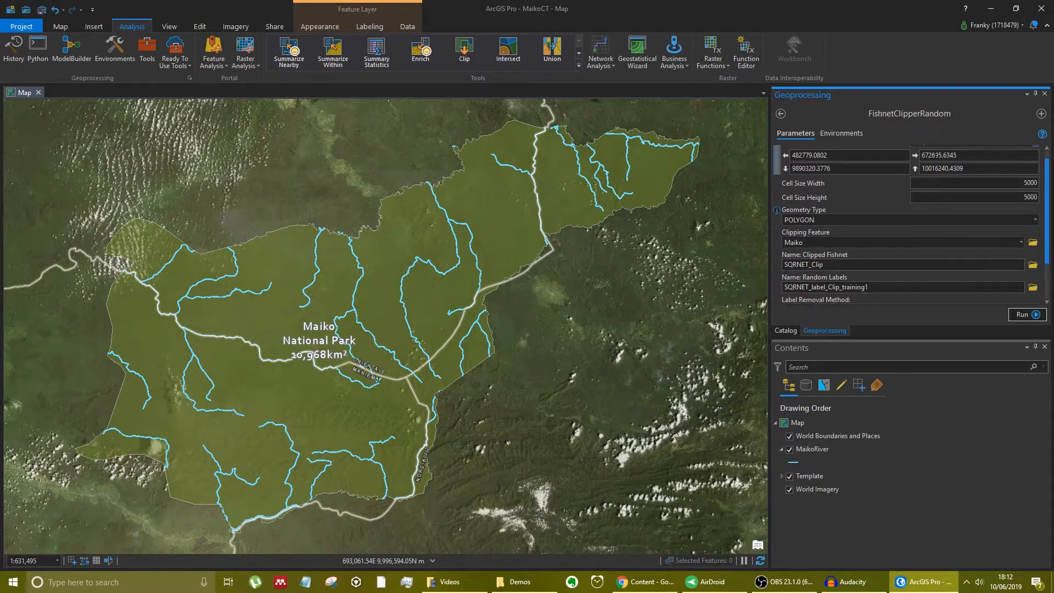
{"action": "scroll", "coordinate": [932, 233], "scroll_direction": "down", "scroll_amount": 2}
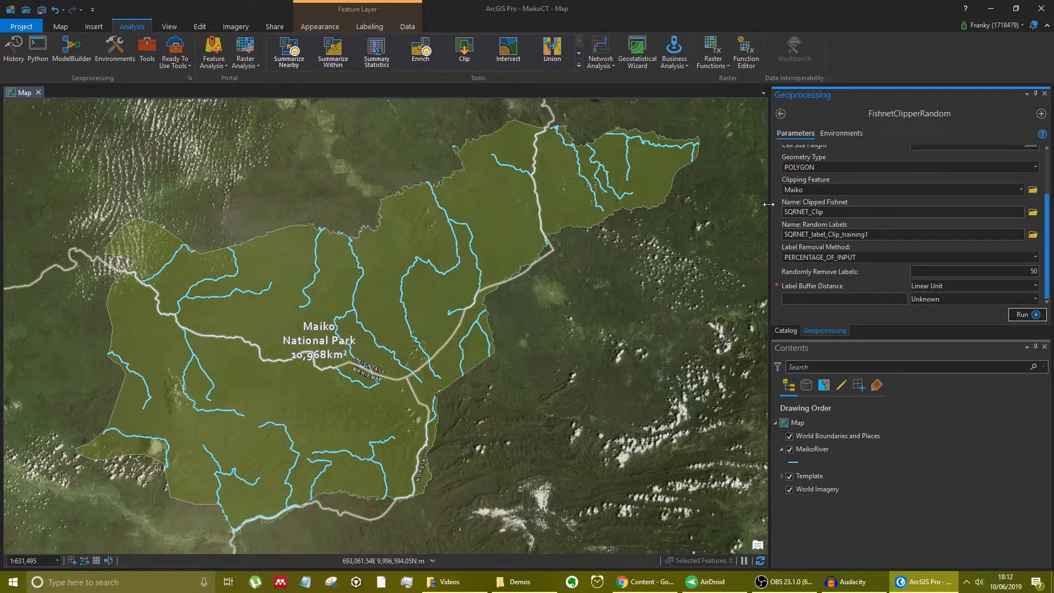
Name the clipped fishnet output FISH and the random labels output CameraTrap
{"action": "mouse_move", "coordinate": [780, 208]}
{"action": "left_click", "coordinate": [906, 210]}
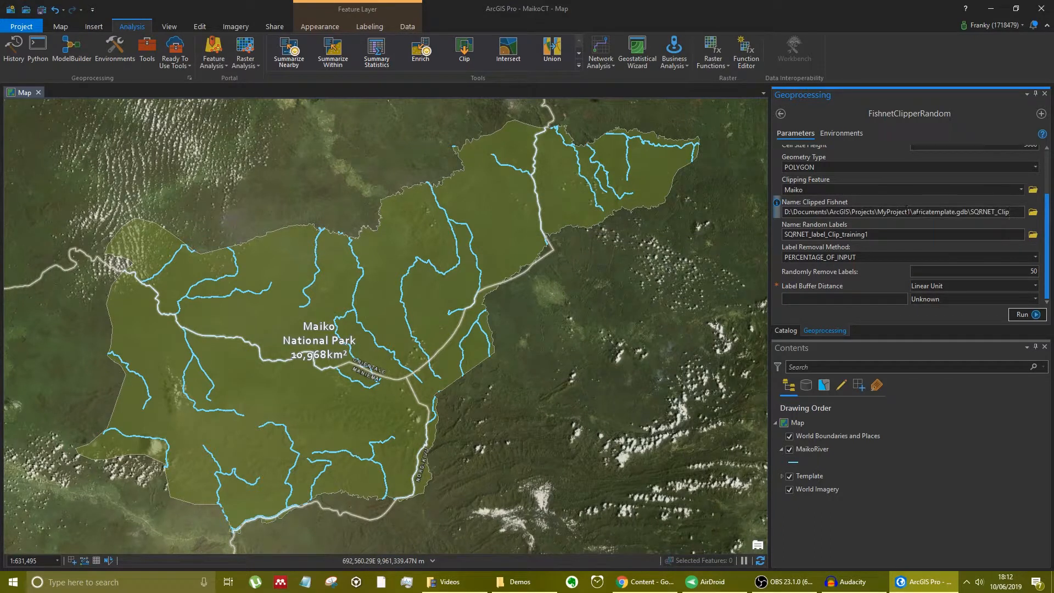
{"action": "key", "text": "ctrl+a"}
{"action": "key", "text": "BackSpace"}
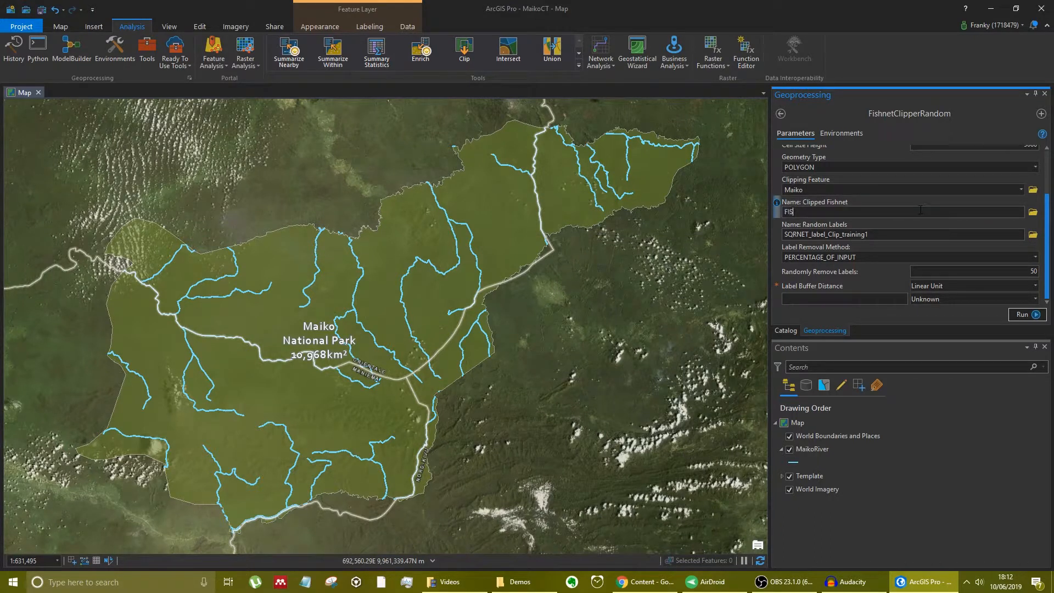
{"action": "type", "text": "FISH"}
{"action": "left_click", "coordinate": [888, 235]}
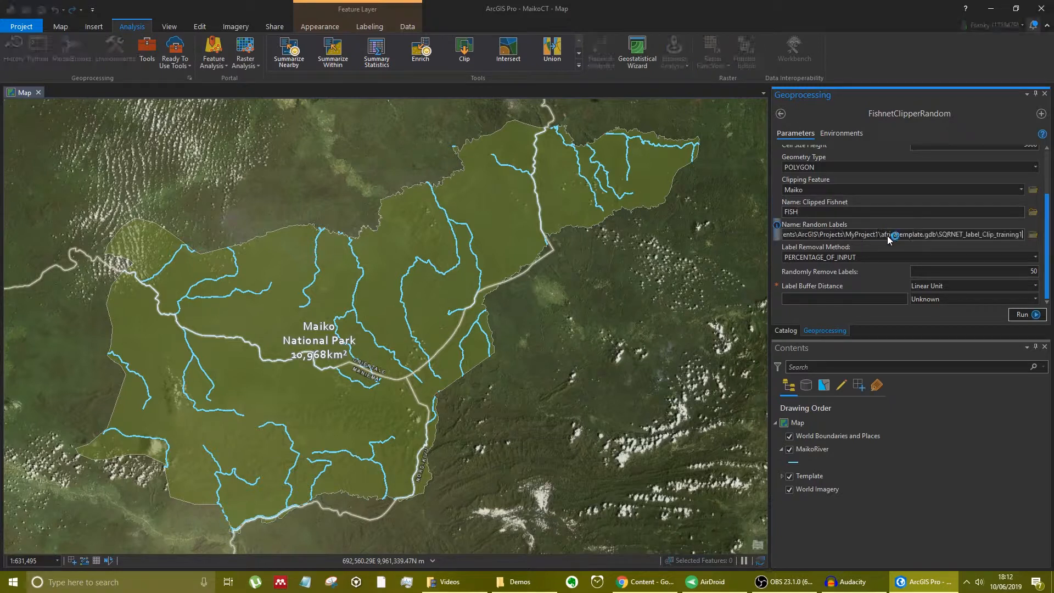
{"action": "key", "text": "ctrl+a"}
{"action": "key", "text": "BackSpace"}
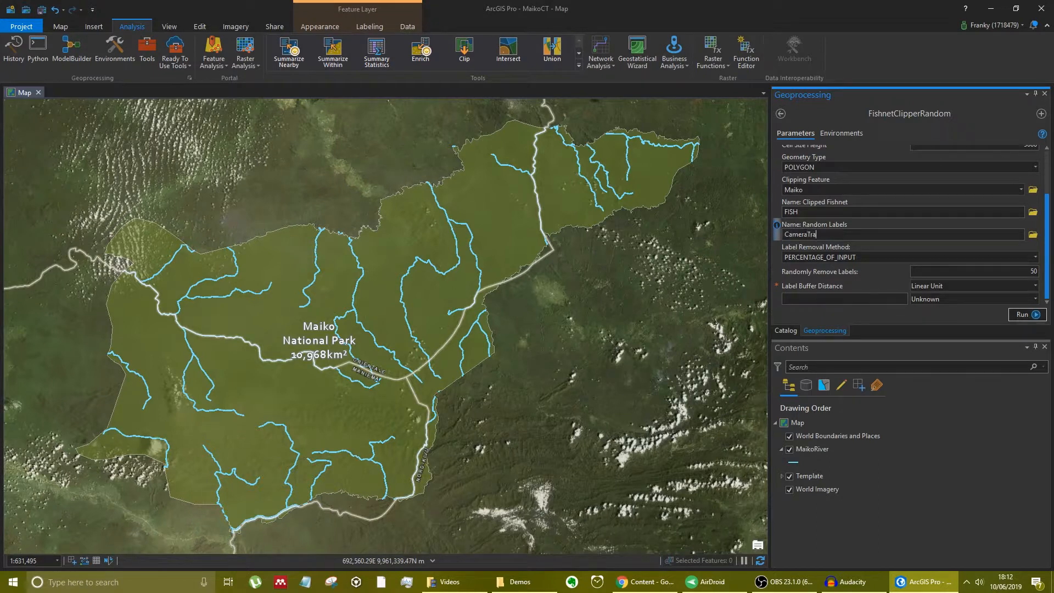
{"action": "left_click", "coordinate": [833, 269]}
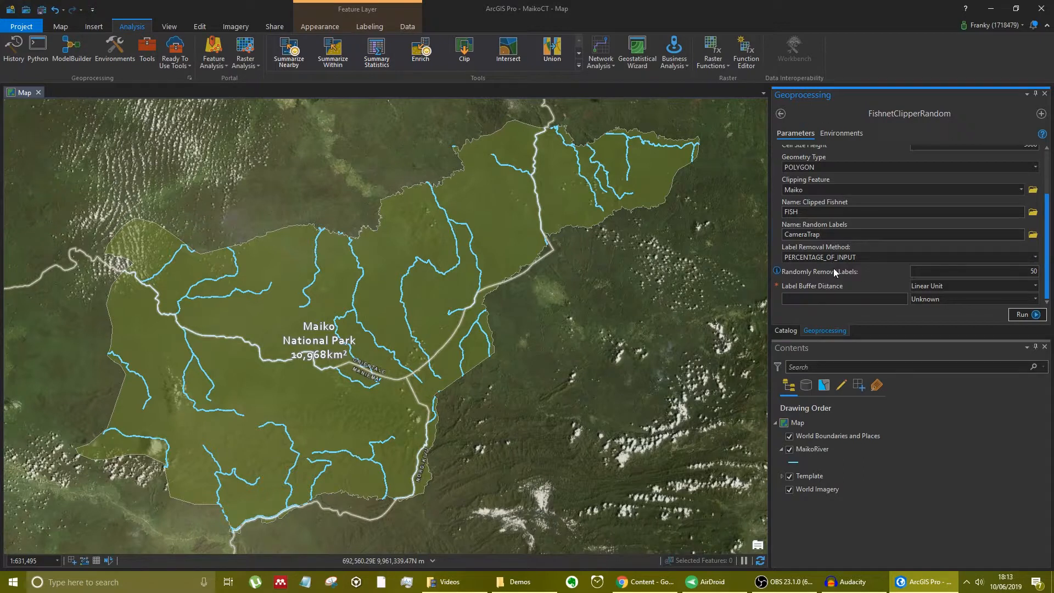
Keep PERCENTAGE_OF_INPUT with a value of 50 for random label removal, and set the label buffer distance to 5 Kilometers
{"action": "left_click", "coordinate": [1036, 257]}
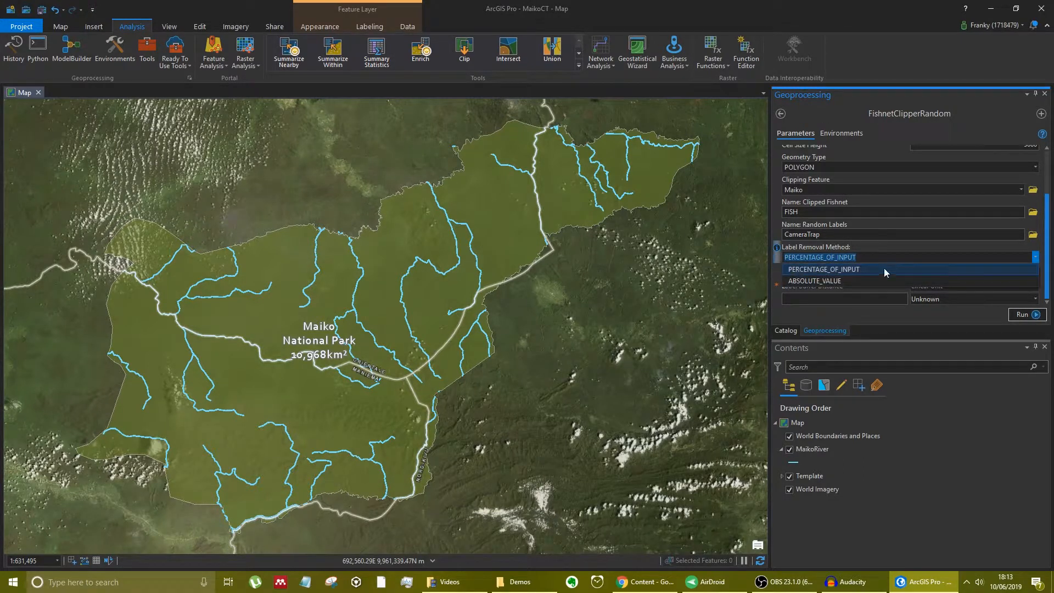
{"action": "left_click", "coordinate": [1038, 267]}
{"action": "left_click", "coordinate": [1011, 273]}
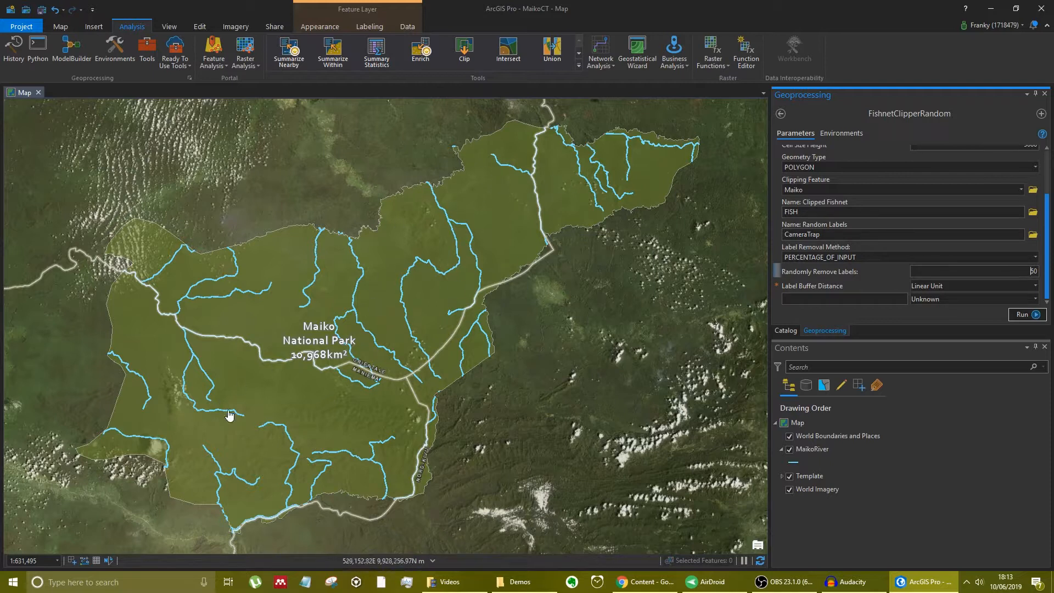
{"action": "key", "text": "Tab"}
{"action": "left_click", "coordinate": [962, 301]}
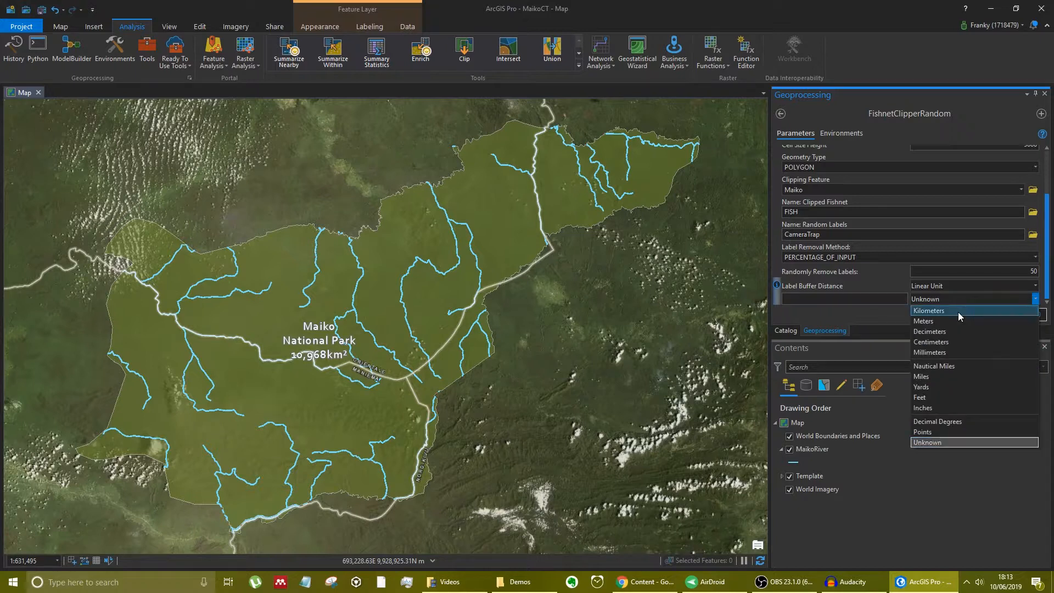
{"action": "left_click", "coordinate": [959, 311]}
{"action": "left_click", "coordinate": [898, 298]}
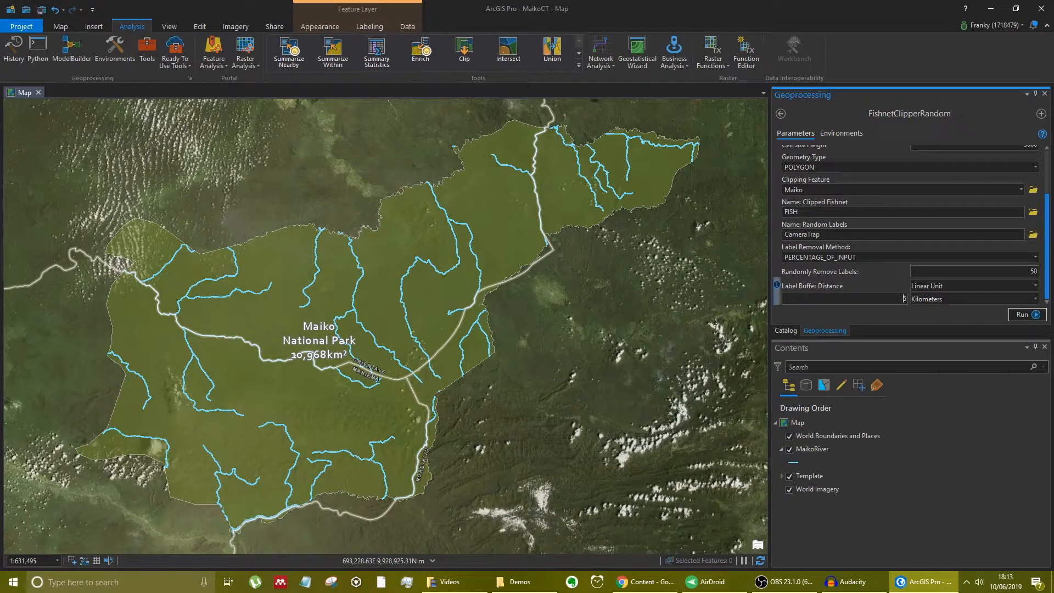
Run the FishnetClipperRandom model, and tidy up by closing the Geoprocessing pane and collapsing the project's Toolboxes
{"action": "left_click", "coordinate": [1024, 315]}
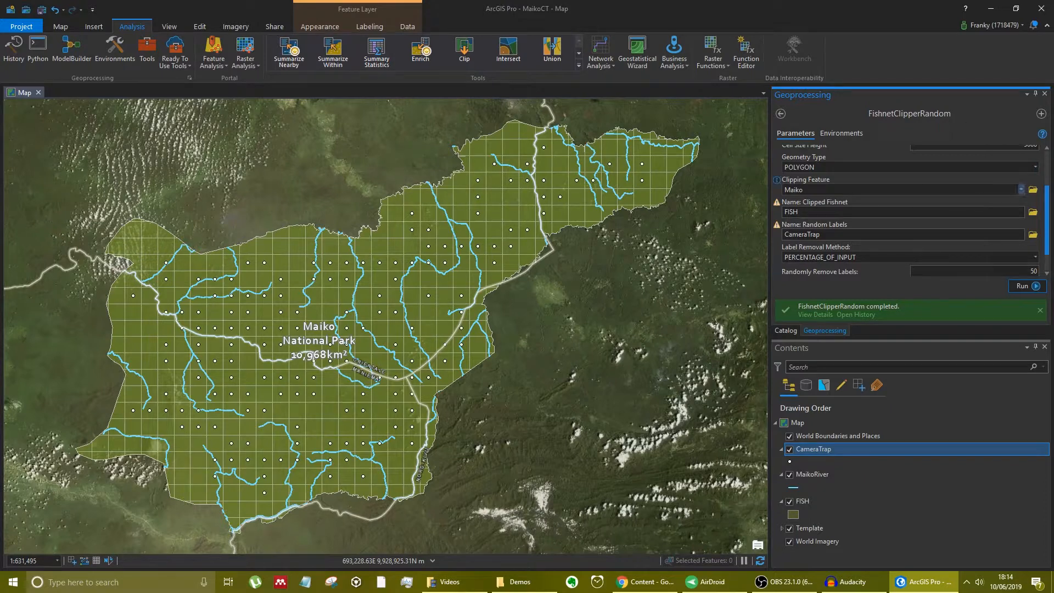
{"action": "left_click", "coordinate": [1045, 94]}
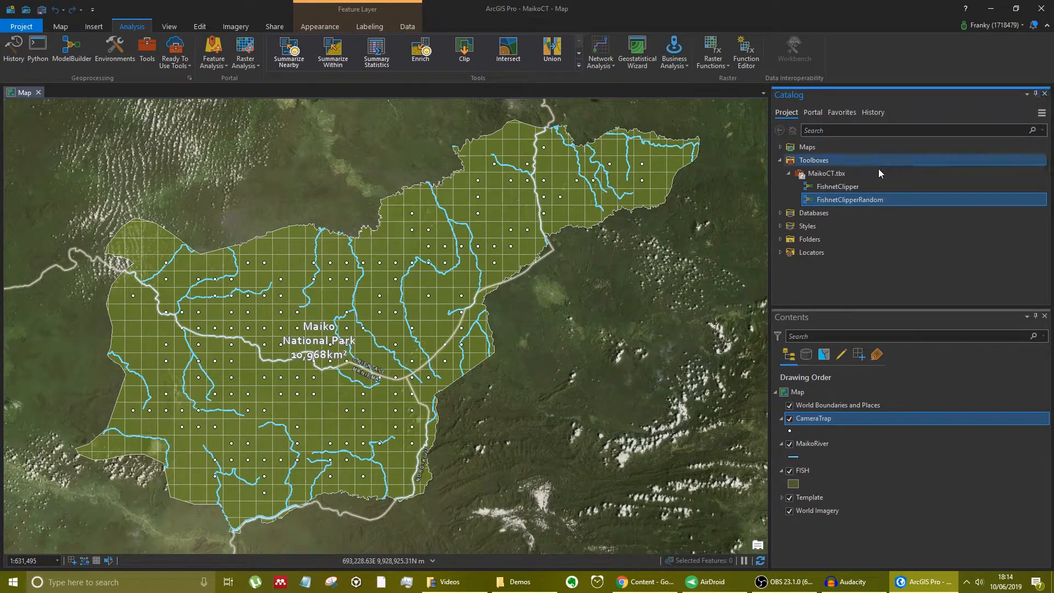
{"action": "left_click", "coordinate": [781, 161]}
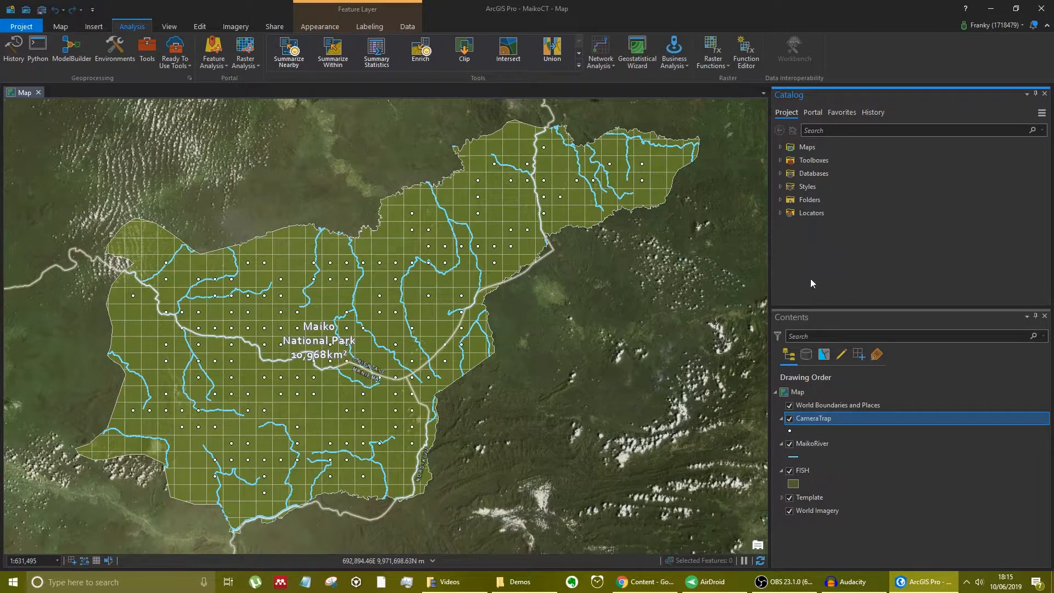
Compare the map with the FISH layer hidden and shown, and expand the Template group to see its contents
{"action": "left_click", "coordinate": [805, 471]}
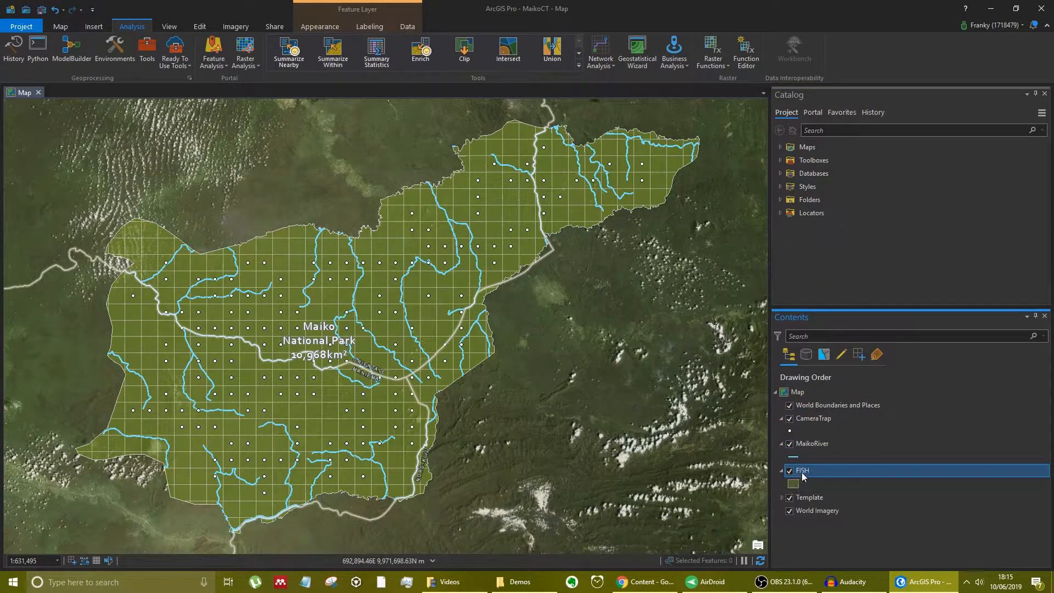
{"action": "left_click", "coordinate": [790, 469]}
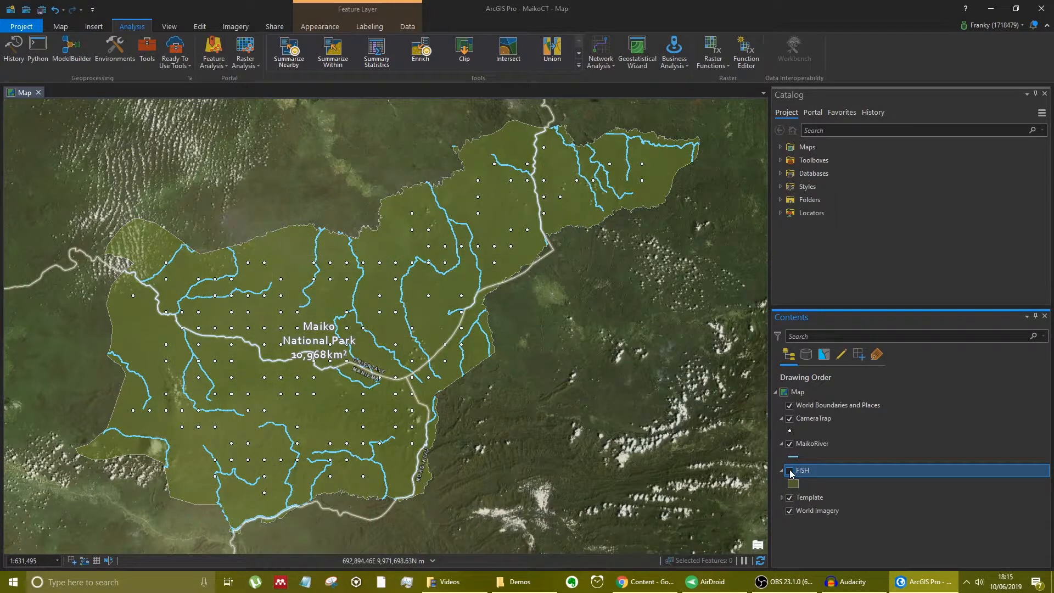
{"action": "left_click", "coordinate": [789, 470]}
{"action": "left_click", "coordinate": [791, 420]}
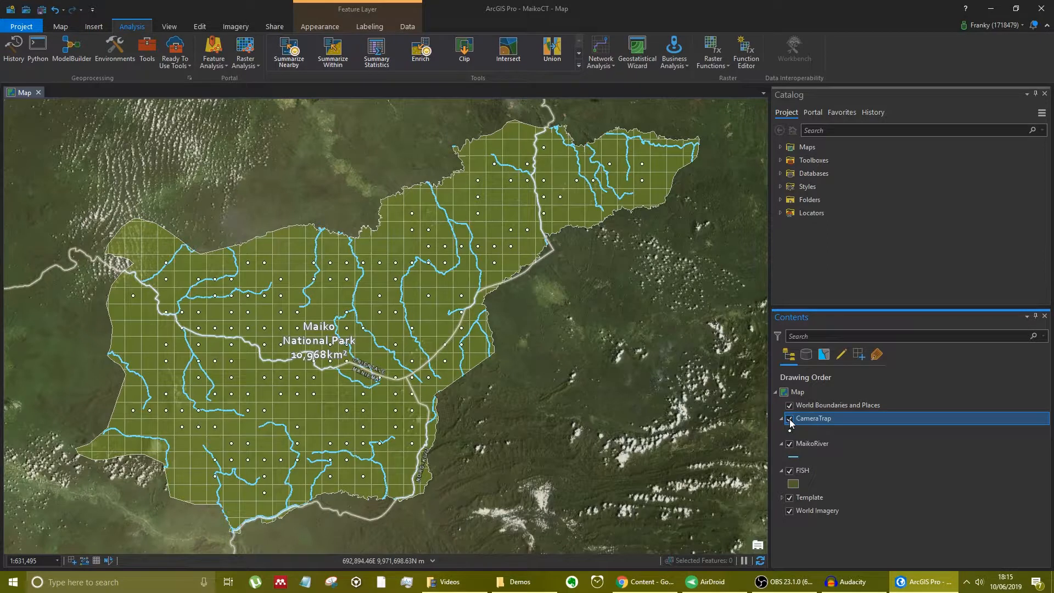
{"action": "left_click", "coordinate": [782, 497]}
{"action": "left_click", "coordinate": [790, 470]}
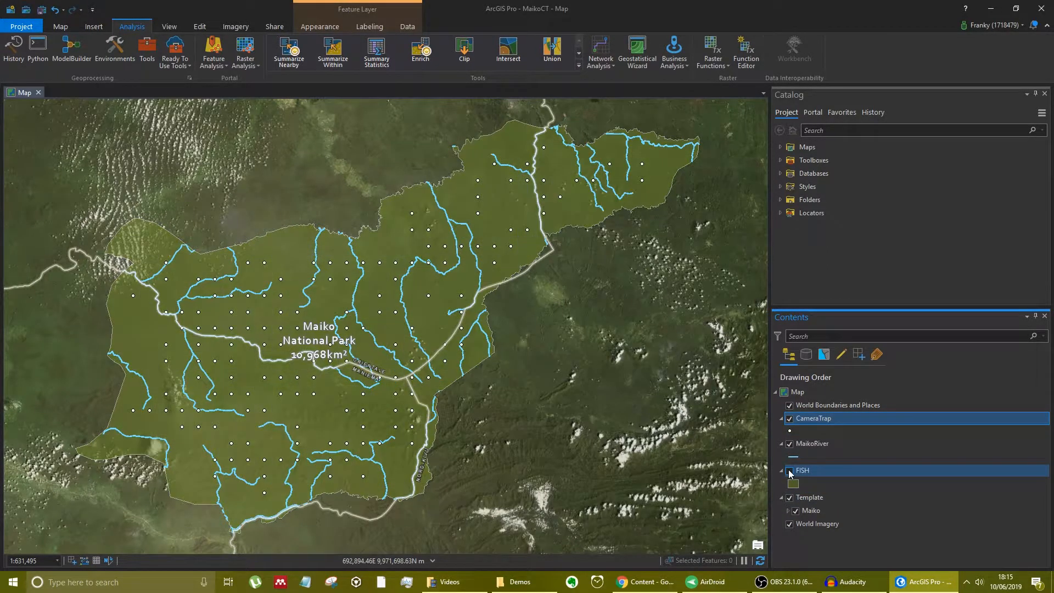
{"action": "left_click", "coordinate": [790, 472]}
Remove the Maiko layer from the Template group
{"action": "left_click", "coordinate": [815, 511]}
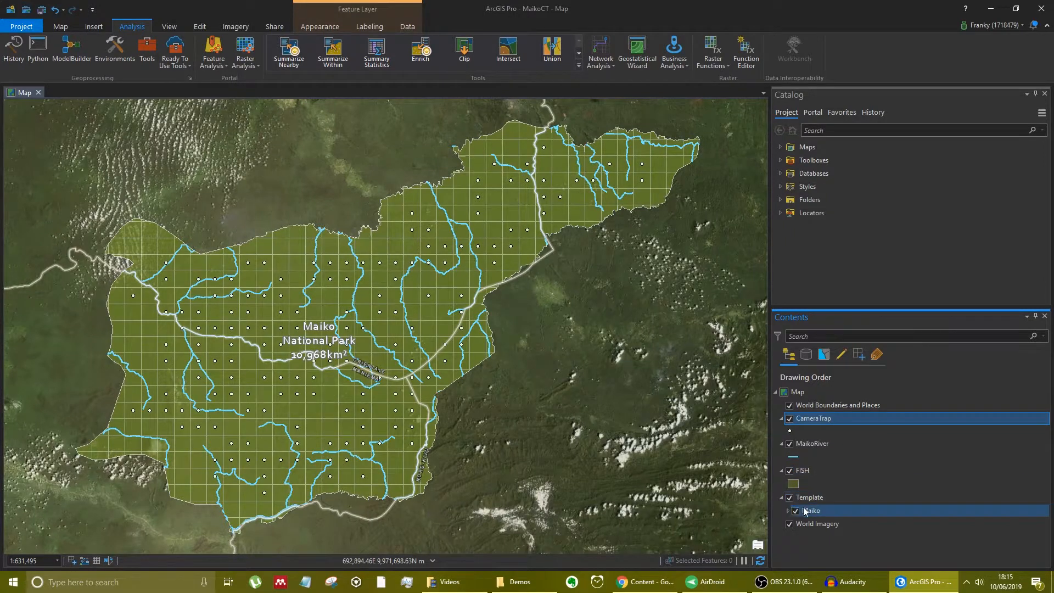
{"action": "right_click", "coordinate": [817, 516]}
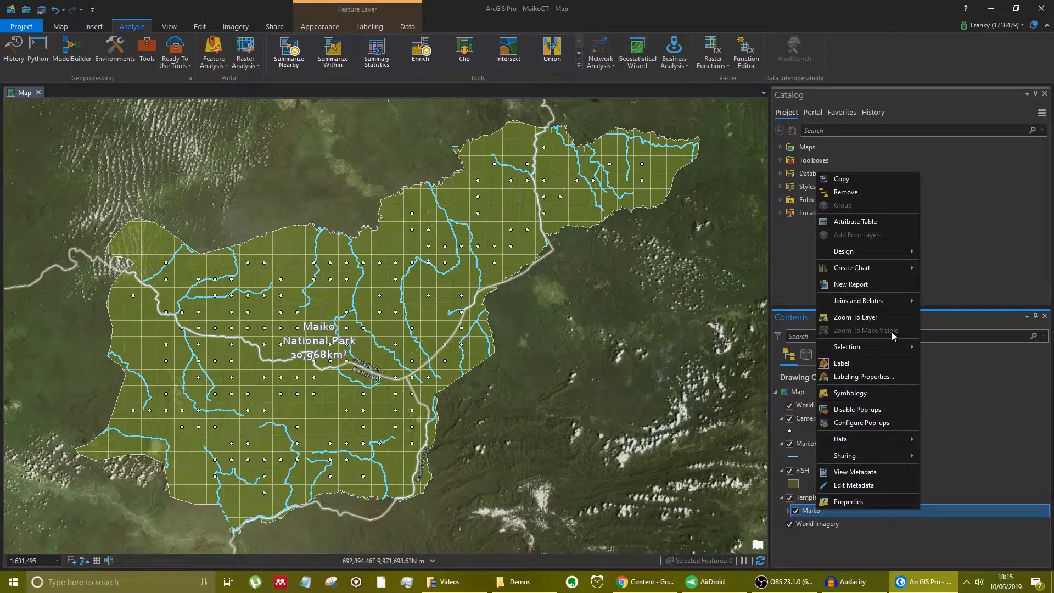
{"action": "left_click", "coordinate": [881, 192]}
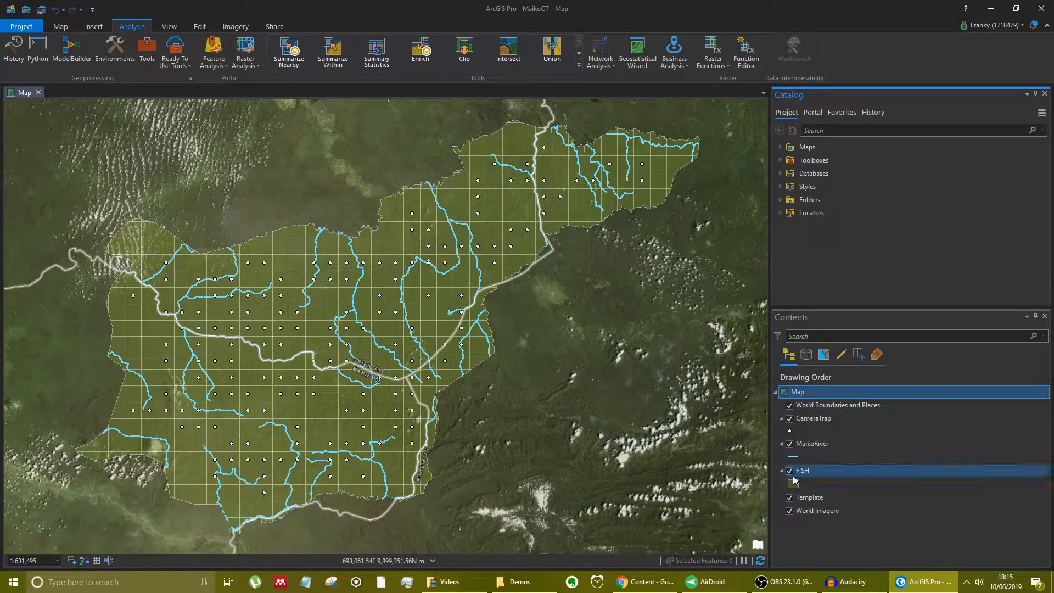
Collapse the legends of all layers at once, and switch the visibility of all layers off and back on
{"action": "left_click", "coordinate": [783, 421]}
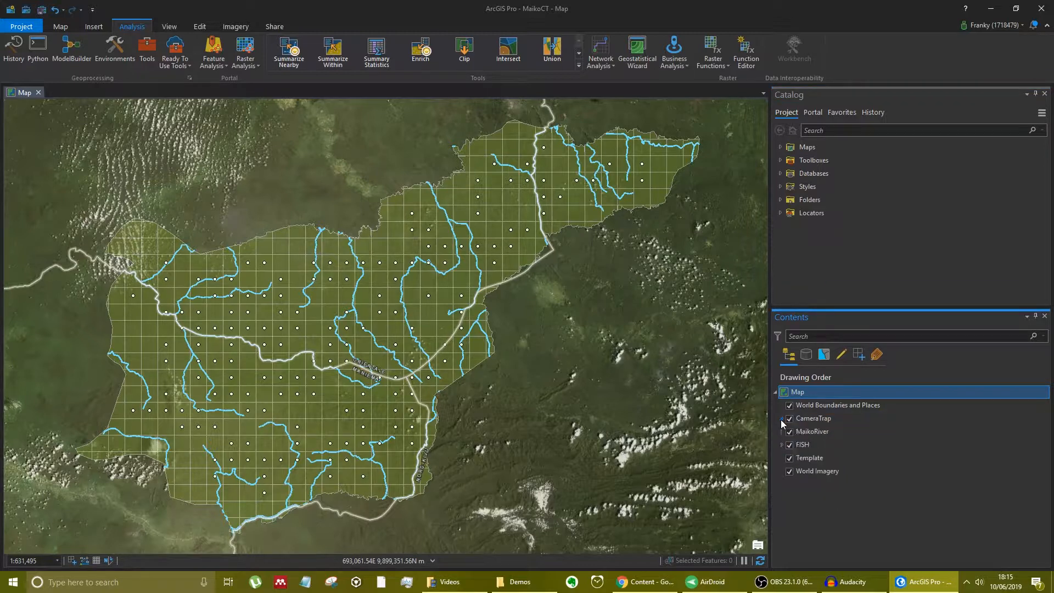
{"action": "left_click", "coordinate": [781, 420], "text": "ctrl"}
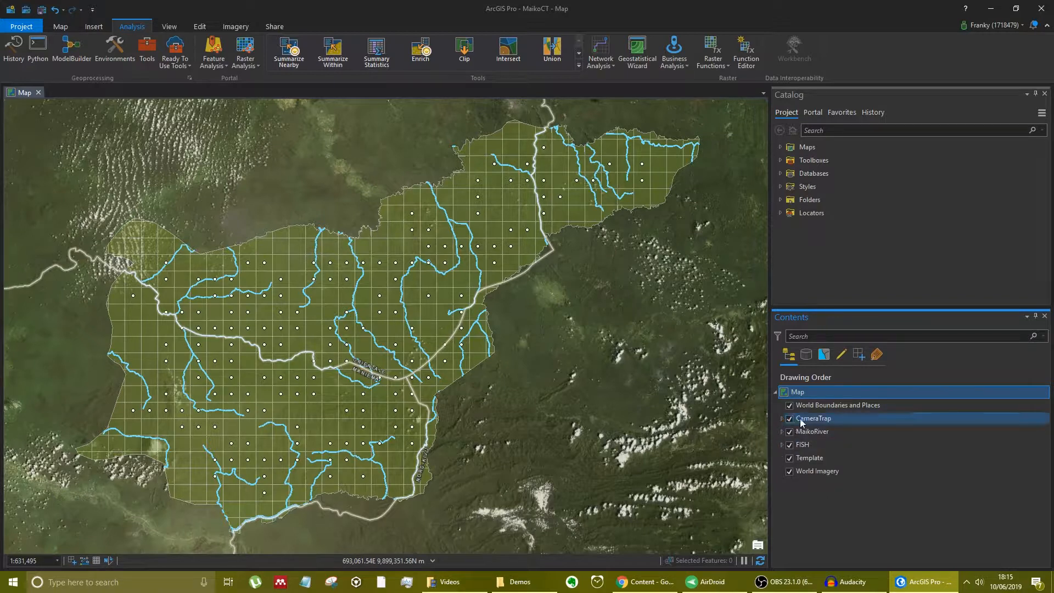
{"action": "left_click", "coordinate": [791, 419], "text": "ctrl"}
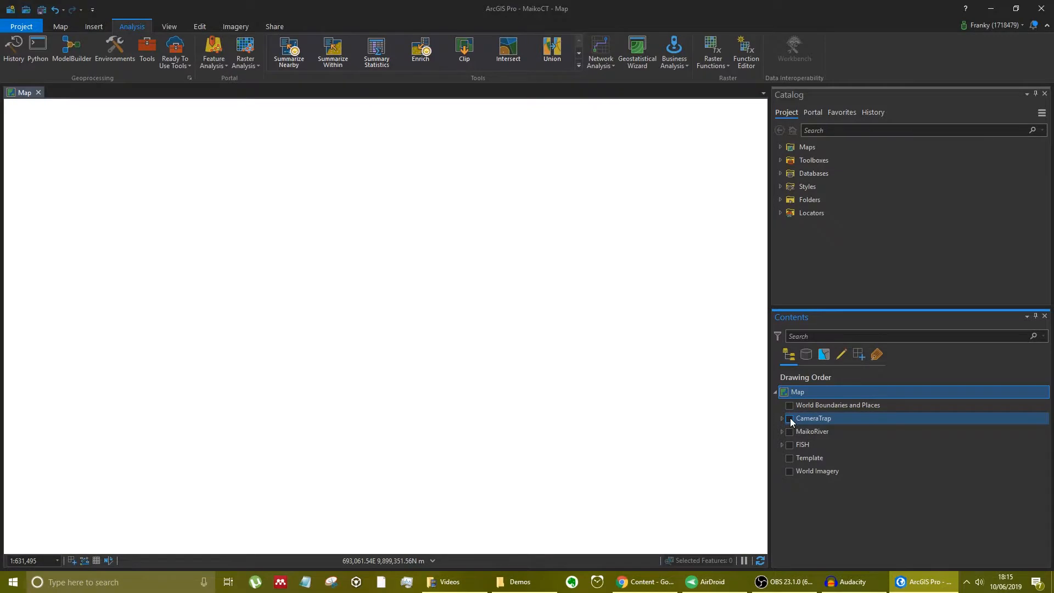
{"action": "left_click", "coordinate": [790, 419], "text": "ctrl"}
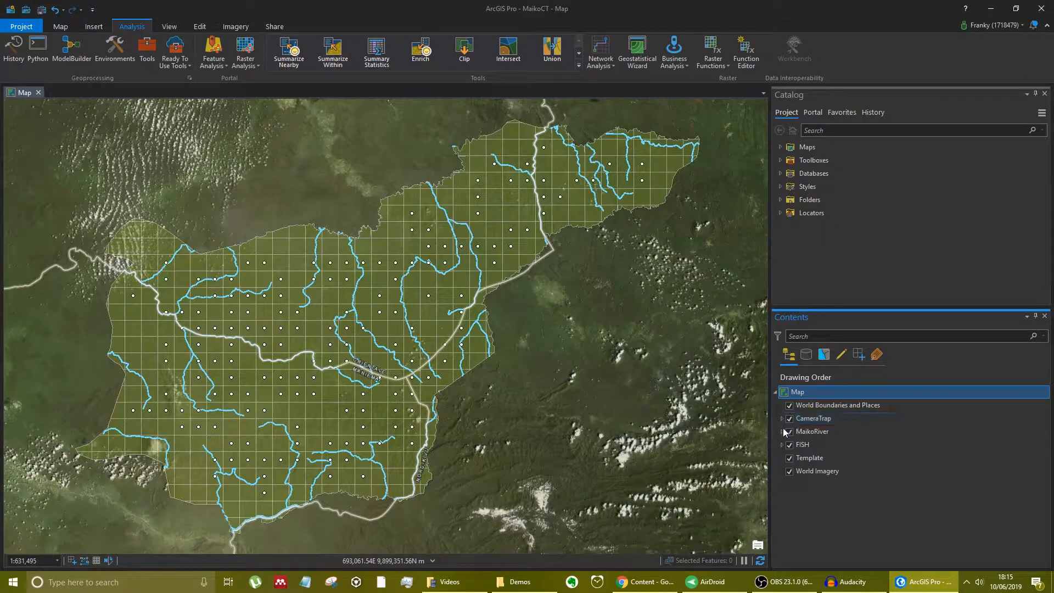
Remove the empty Template group layer from the map
{"action": "left_click", "coordinate": [815, 457]}
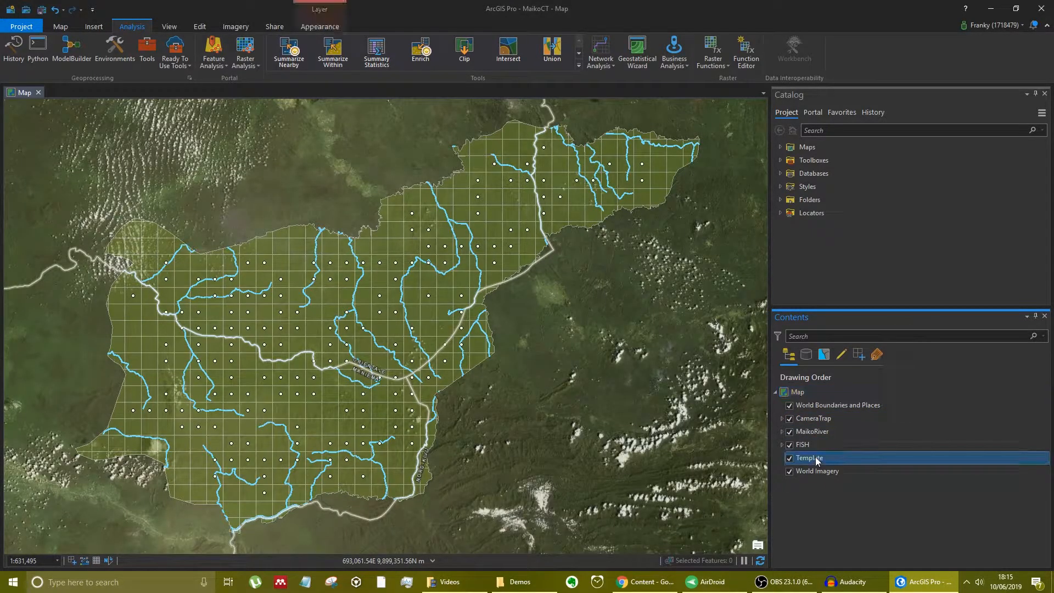
{"action": "right_click", "coordinate": [815, 457]}
{"action": "left_click", "coordinate": [814, 459]}
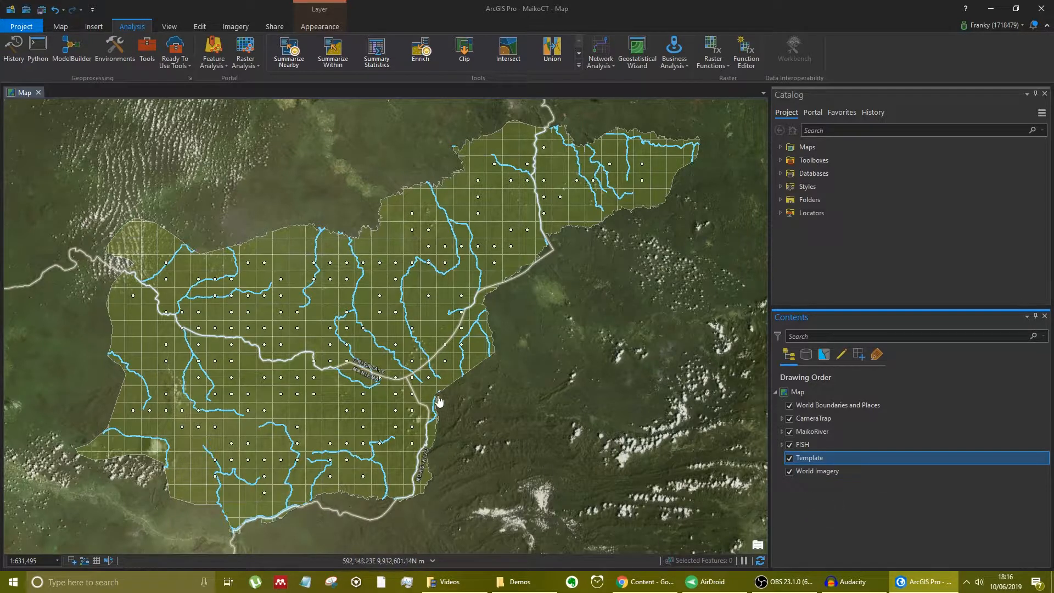
{"action": "right_click", "coordinate": [822, 460]}
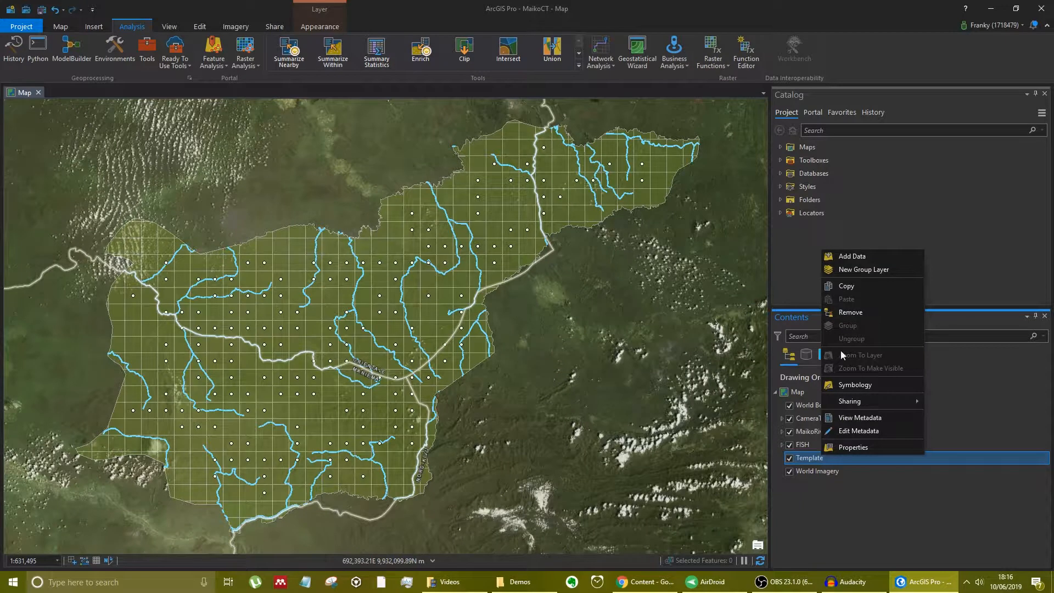
{"action": "left_click", "coordinate": [857, 313]}
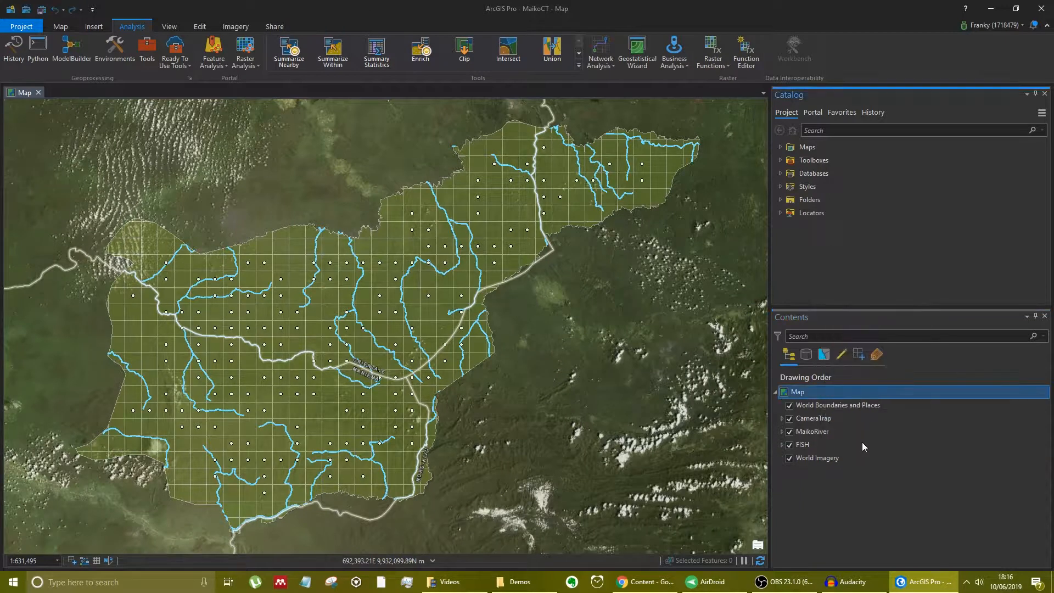
Select the FISH, MaikoRiver and CameraTrap layers in turn to review the remaining map layers
{"action": "left_click", "coordinate": [813, 446]}
{"action": "left_click", "coordinate": [820, 432]}
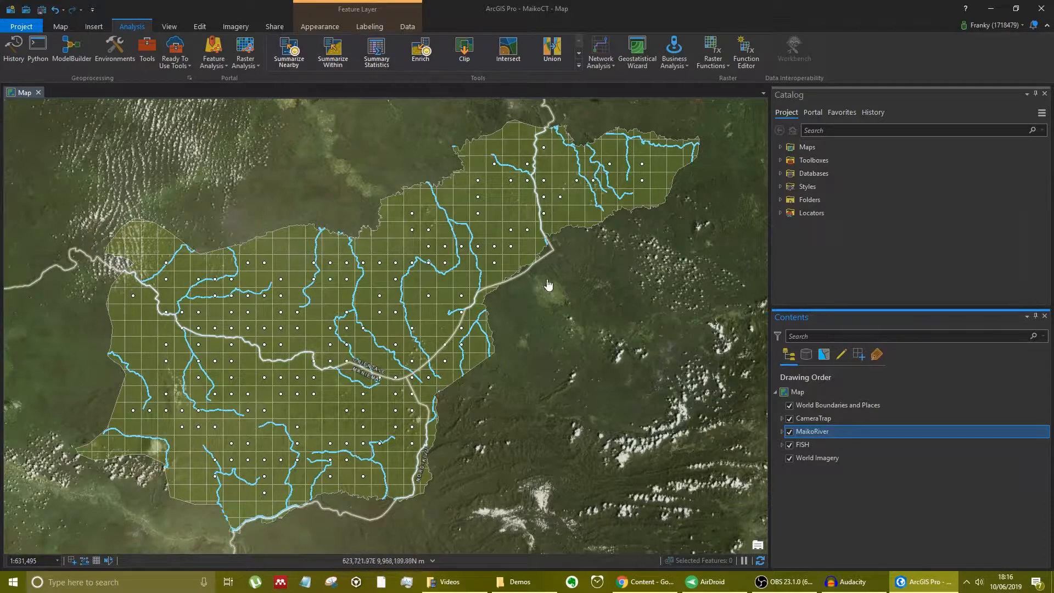
{"action": "left_click", "coordinate": [803, 419]}
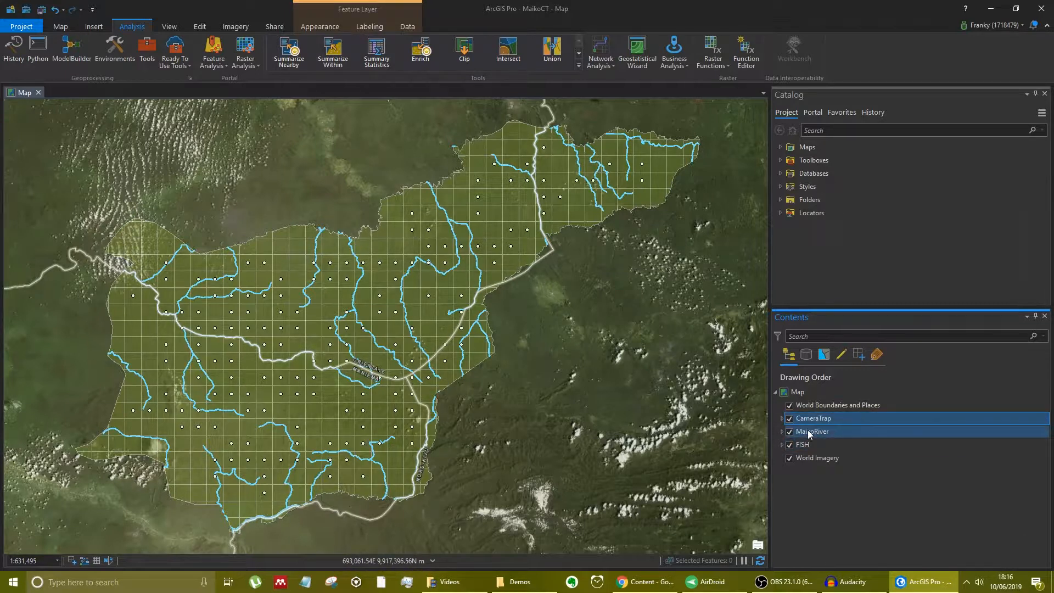